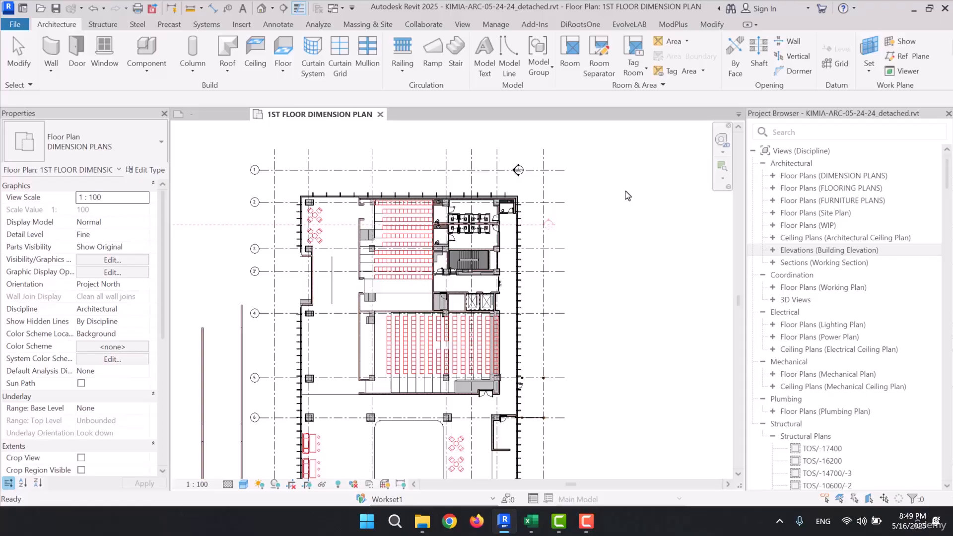
Open the Browser Organization settings and review the available schemes for views, sheets and schedules.
{"action": "right_click", "coordinate": [790, 151]}
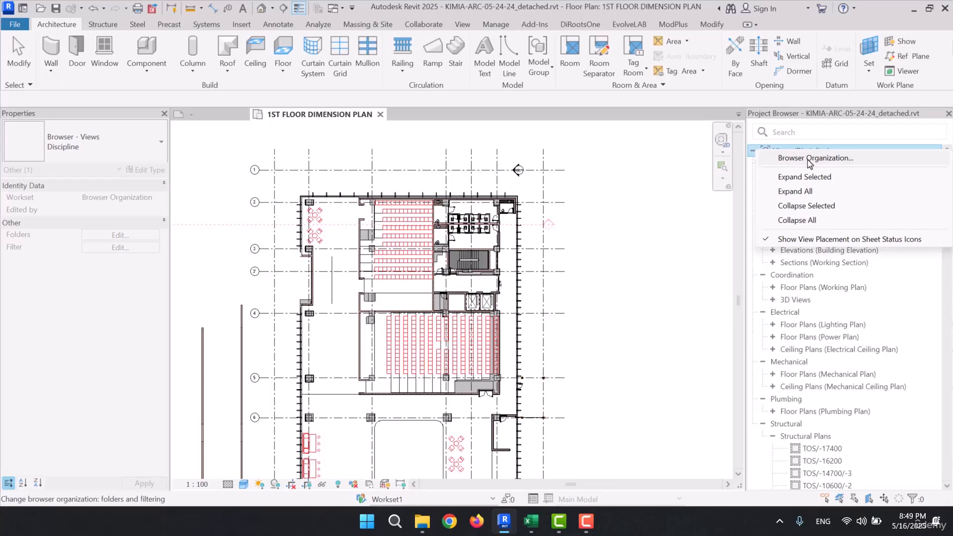
{"action": "left_click", "coordinate": [810, 163]}
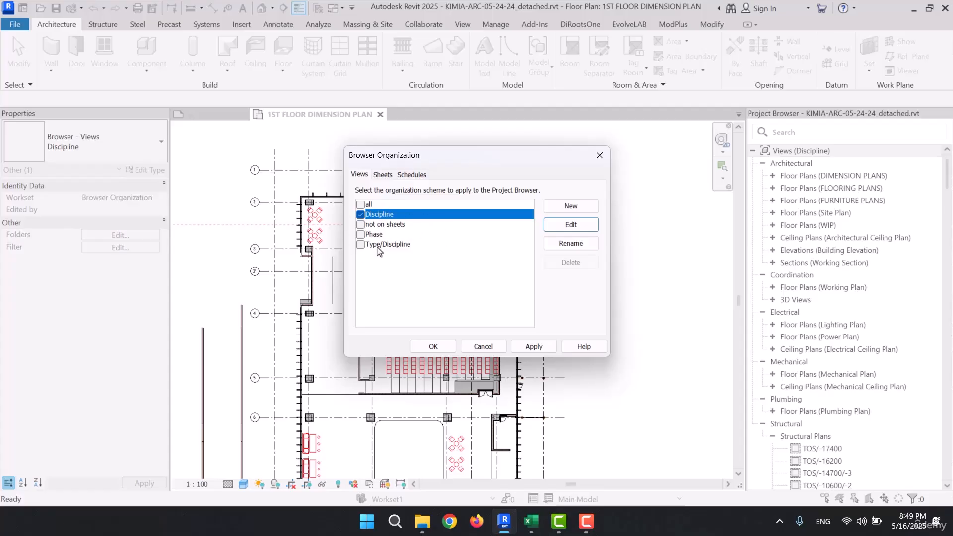
{"action": "left_click", "coordinate": [383, 174]}
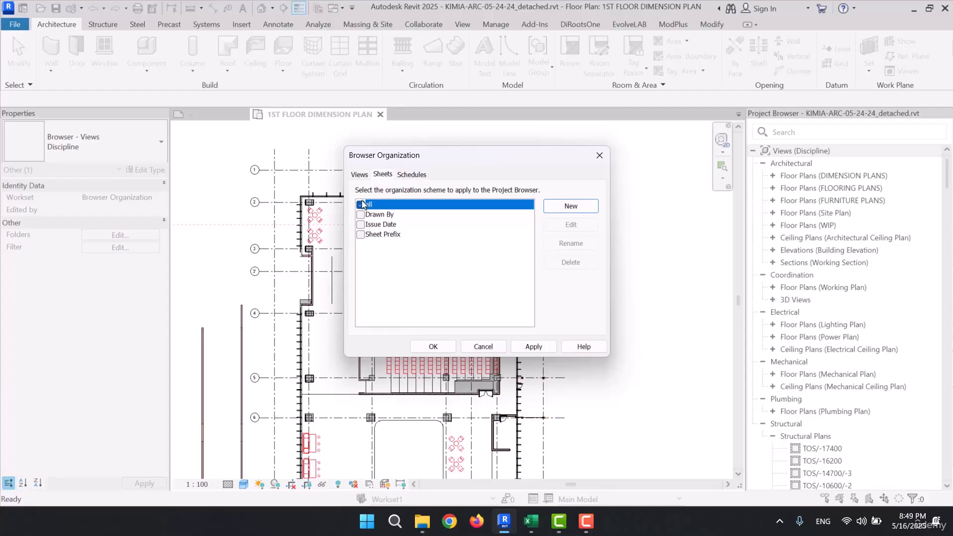
{"action": "left_click", "coordinate": [413, 175]}
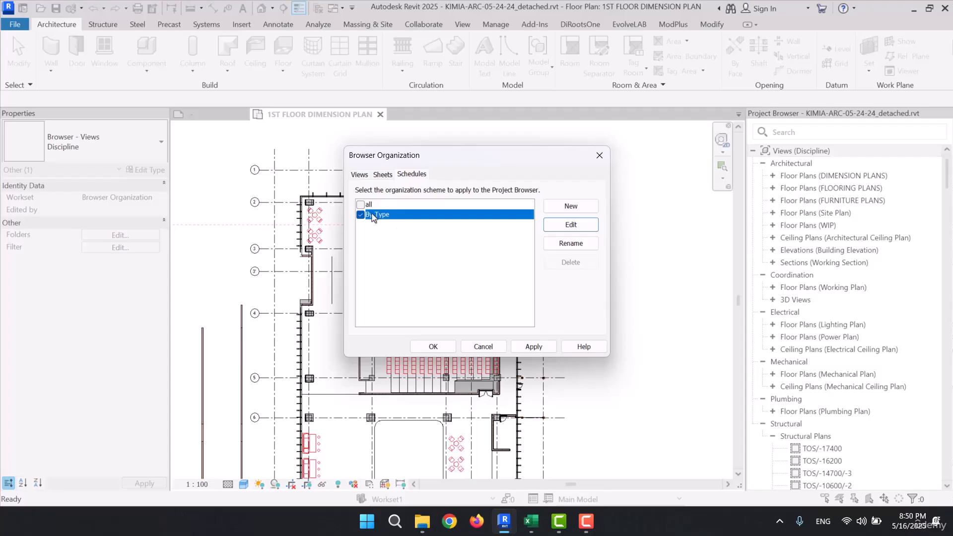
{"action": "left_click", "coordinate": [360, 174]}
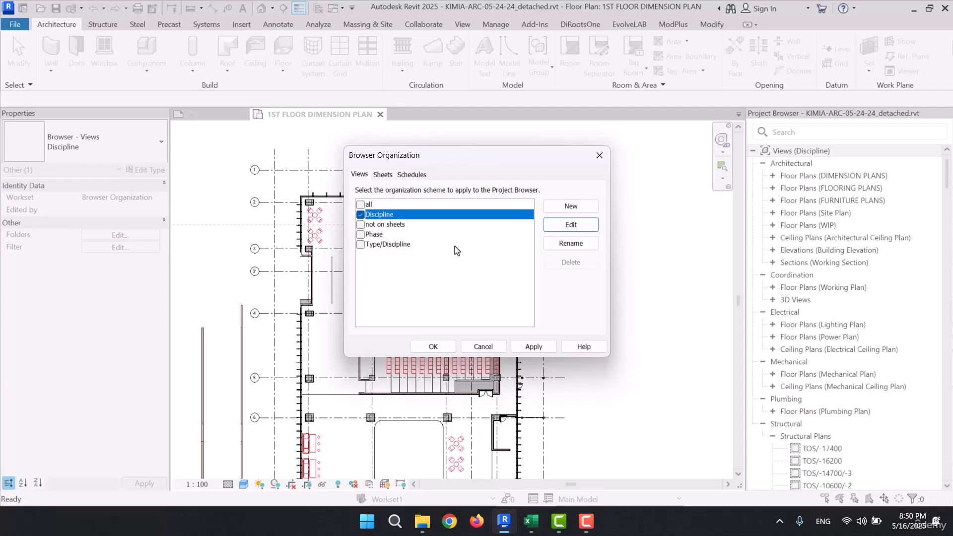
Examine the filtering, grouping and sorting rules of the Discipline view scheme, including the available grouping fields, without changing them.
{"action": "left_click", "coordinate": [555, 224]}
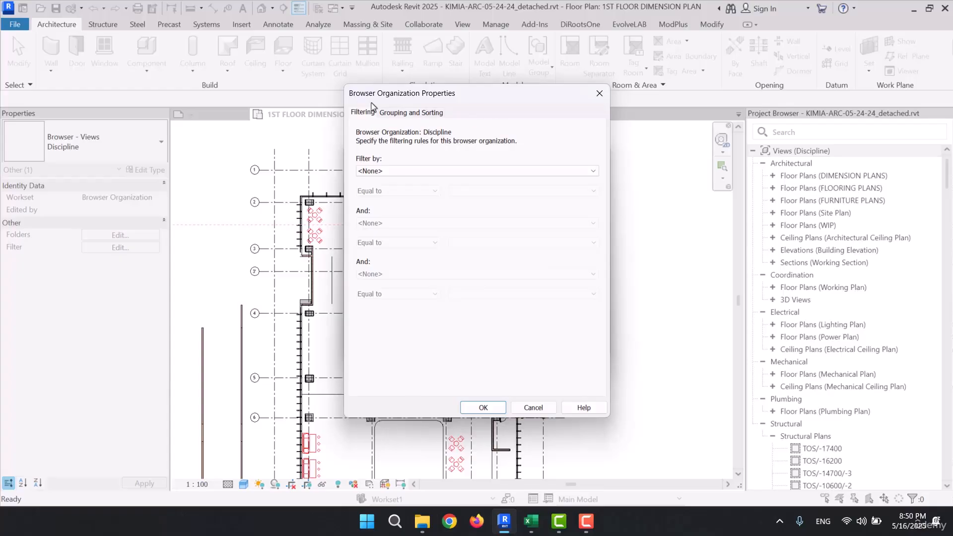
{"action": "left_click_drag", "start_coordinate": [398, 98], "coordinate": [634, 98]}
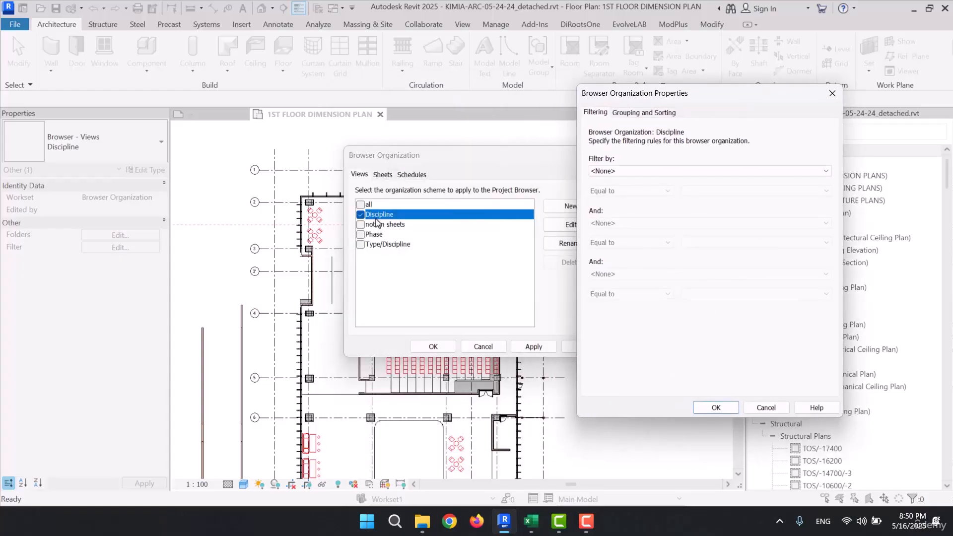
{"action": "left_click", "coordinate": [658, 113]}
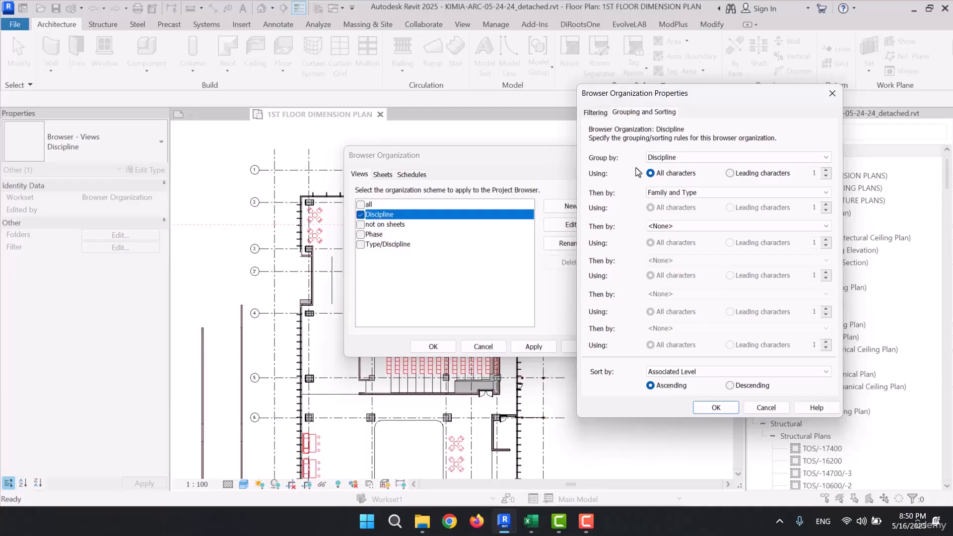
{"action": "left_click", "coordinate": [686, 157]}
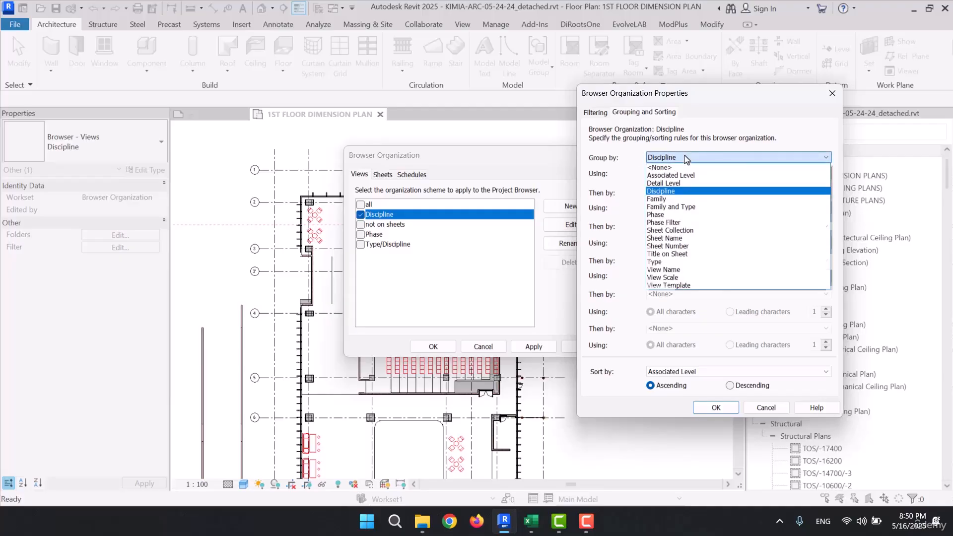
{"action": "left_click", "coordinate": [686, 159]}
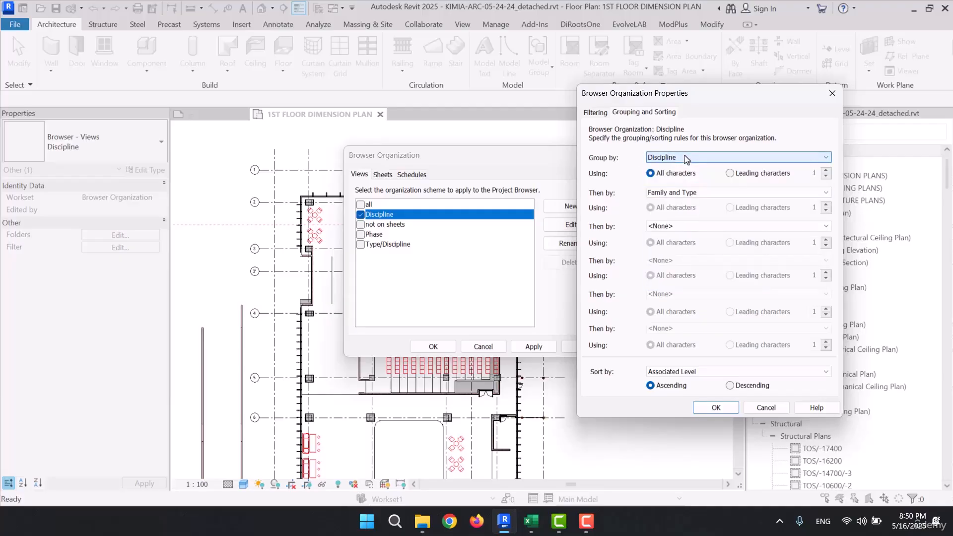
{"action": "left_click", "coordinate": [690, 194]}
{"action": "left_click", "coordinate": [690, 195]}
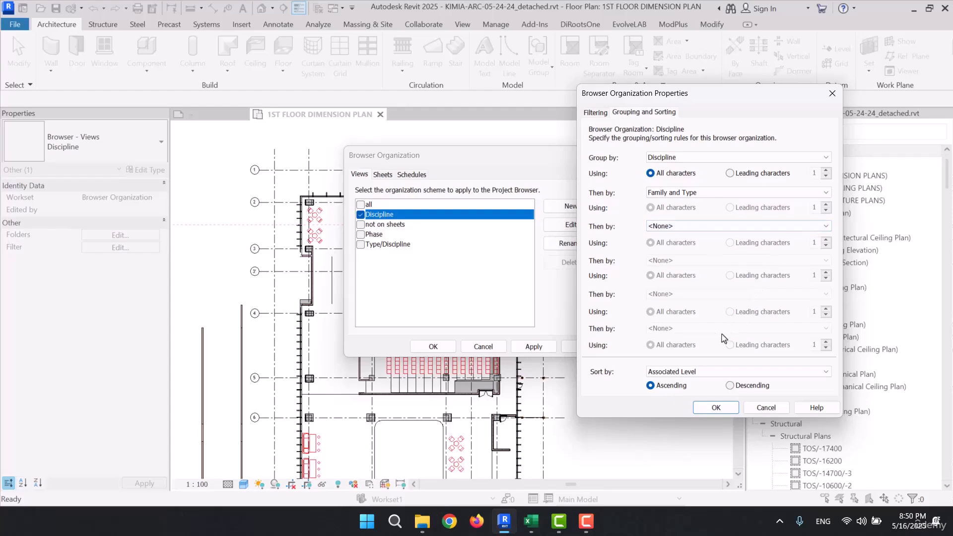
{"action": "left_click", "coordinate": [758, 408]}
Create a new browser organization scheme for views named FOR SORT.
{"action": "left_click", "coordinate": [563, 208]}
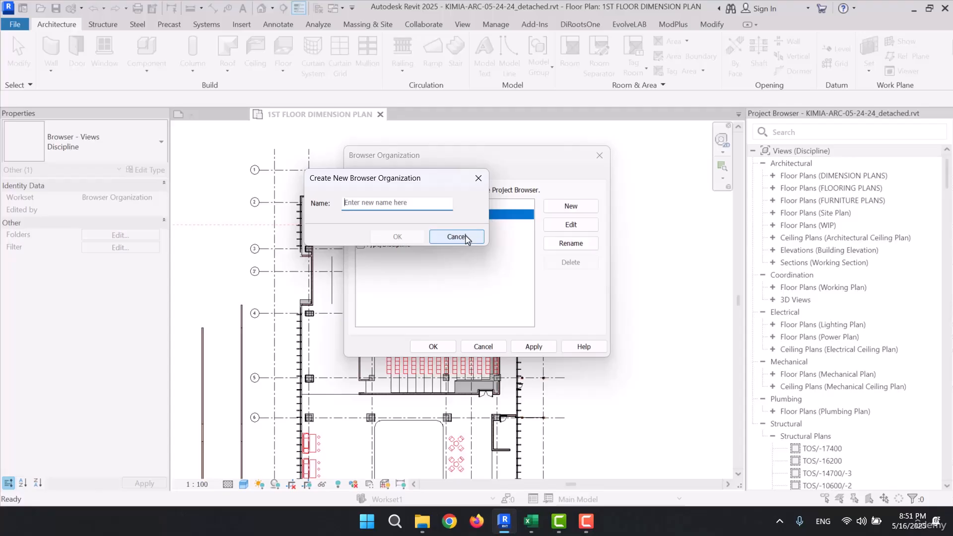
{"action": "left_click", "coordinate": [478, 178]}
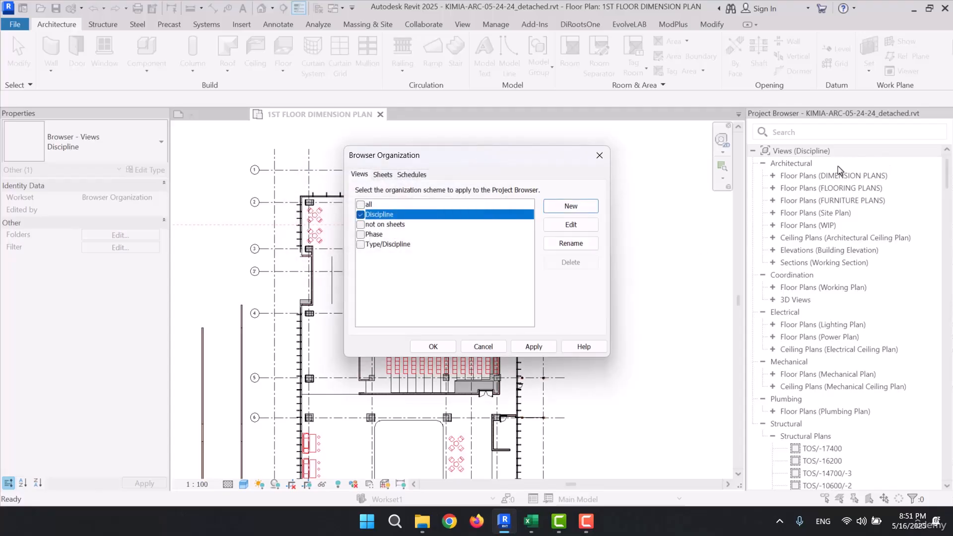
{"action": "left_click", "coordinate": [578, 213]}
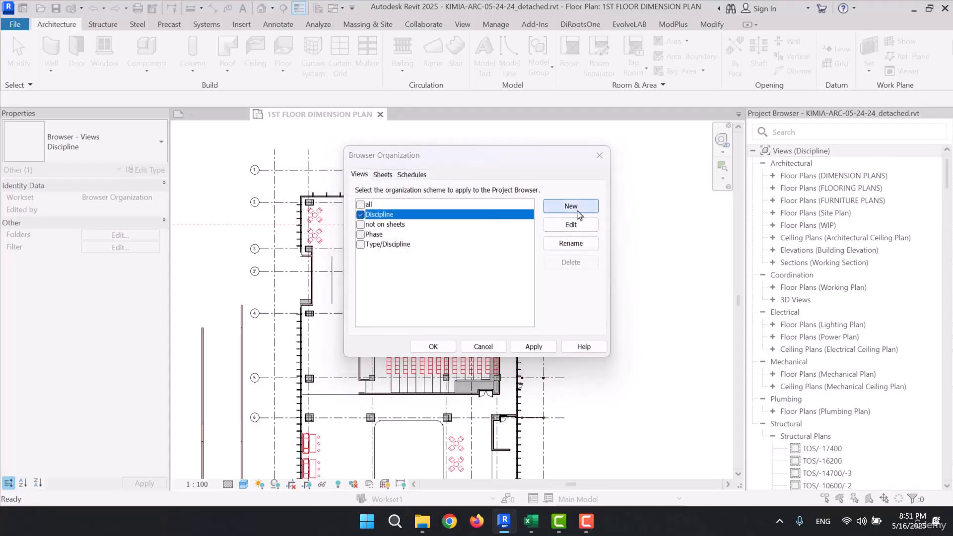
{"action": "left_click_drag", "start_coordinate": [427, 186], "coordinate": [472, 266]}
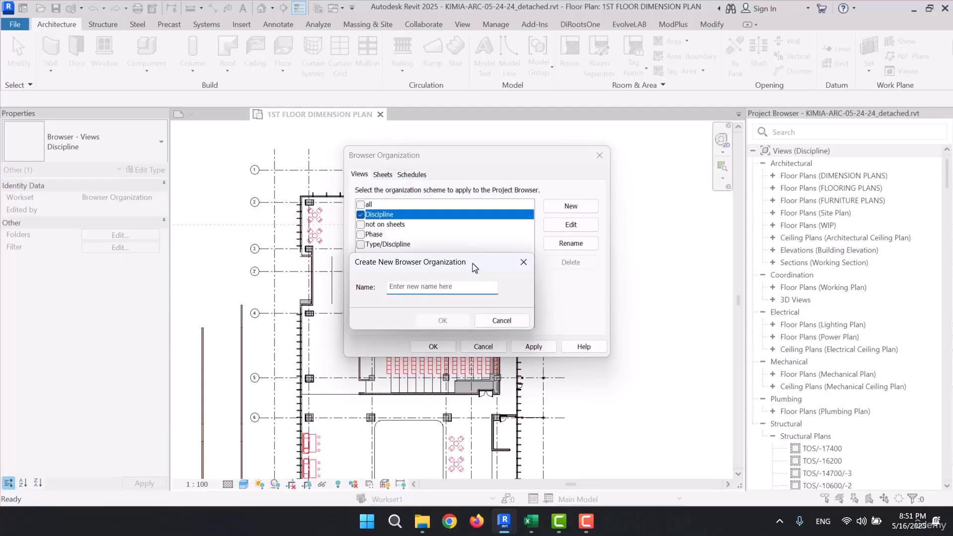
{"action": "type", "text": "FOR SORT"}
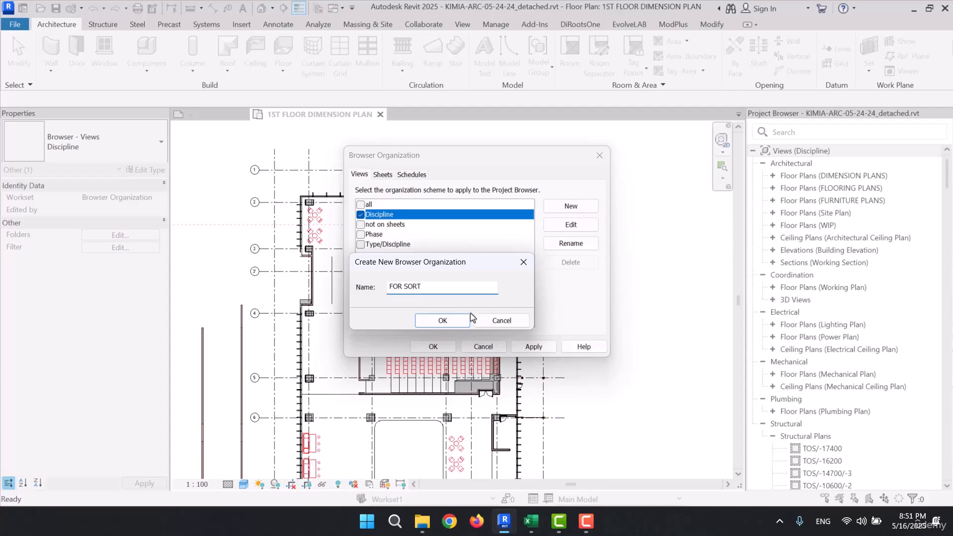
{"action": "left_click", "coordinate": [441, 321]}
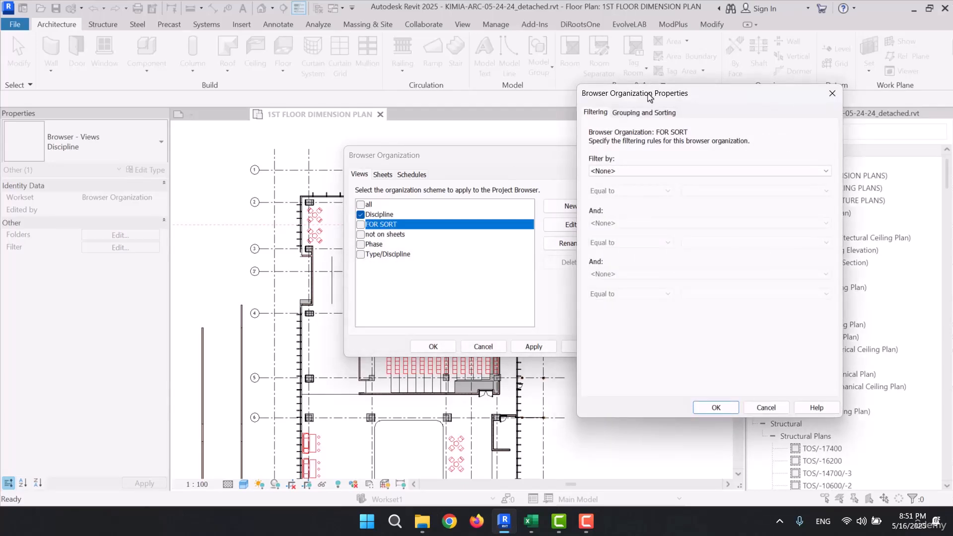
Review the grouping fields available for the FOR SORT scheme and save it with no grouping, keeping Discipline as the active scheme.
{"action": "left_click_drag", "start_coordinate": [649, 97], "coordinate": [581, 104]}
{"action": "left_click", "coordinate": [580, 120]}
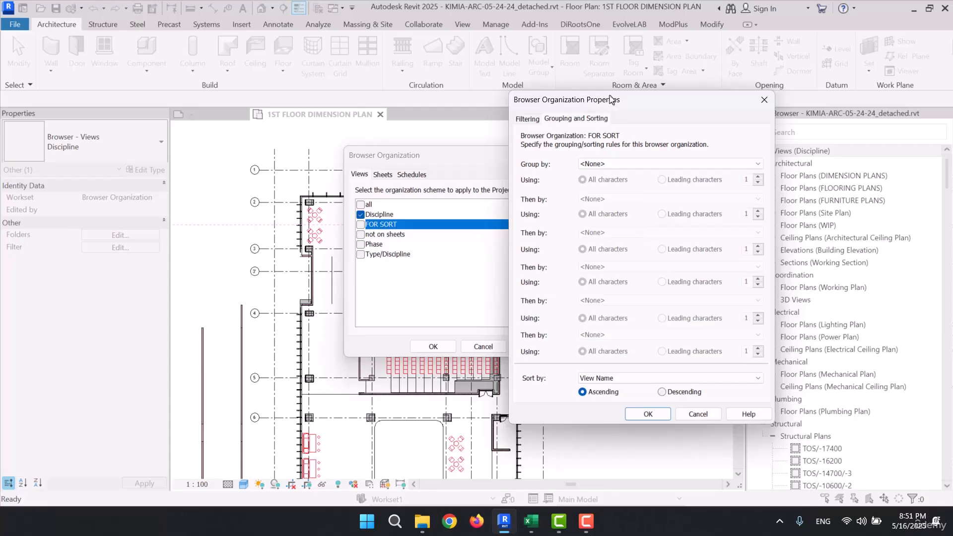
{"action": "left_click_drag", "start_coordinate": [609, 97], "coordinate": [550, 87]}
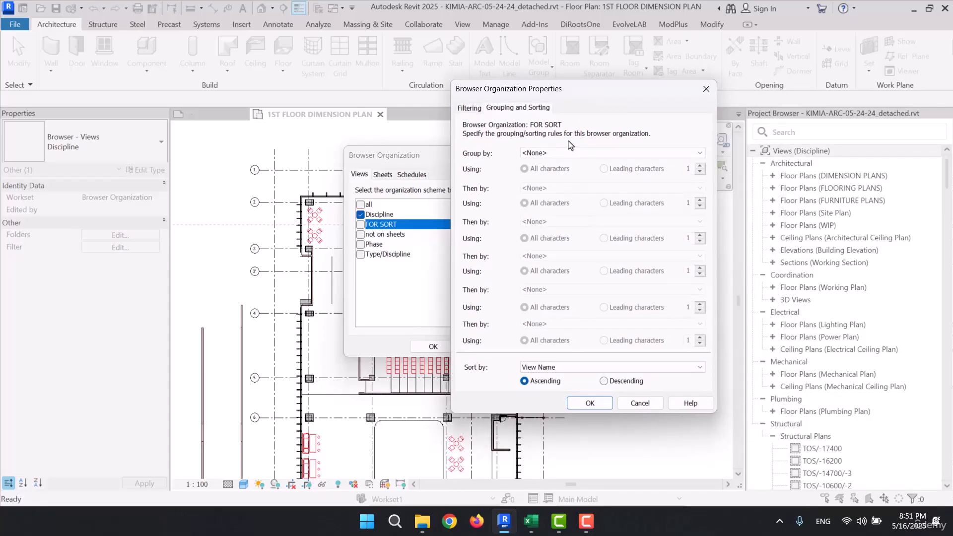
{"action": "left_click", "coordinate": [575, 153]}
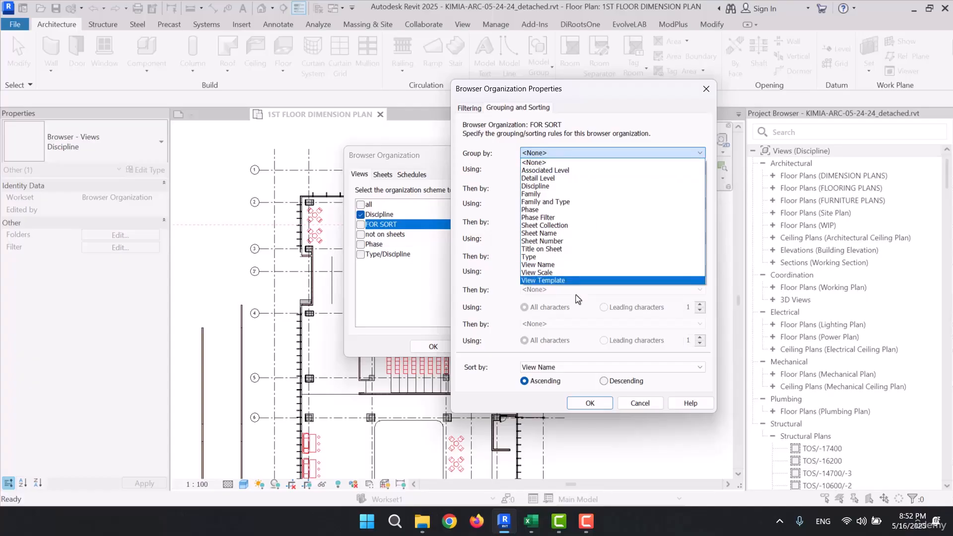
{"action": "left_click", "coordinate": [645, 405]}
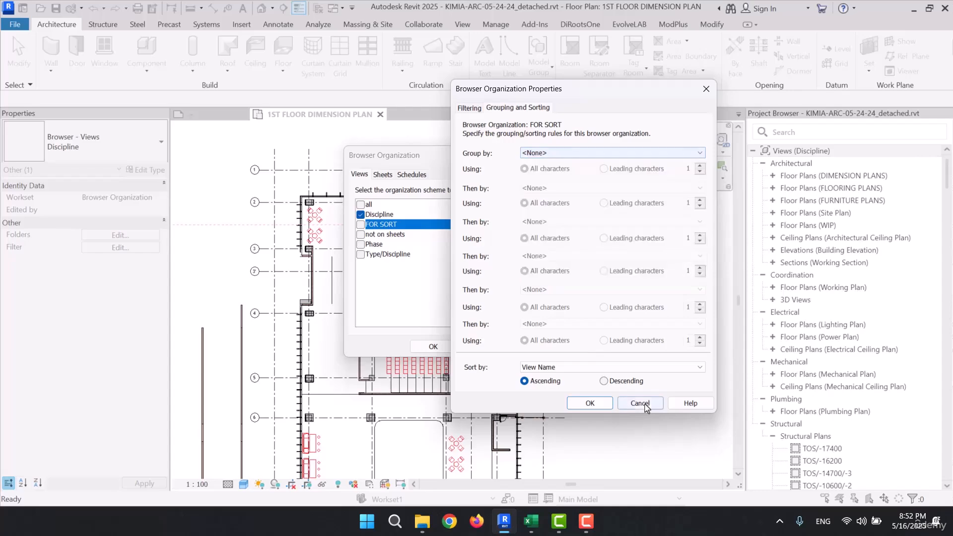
{"action": "left_click", "coordinate": [590, 404]}
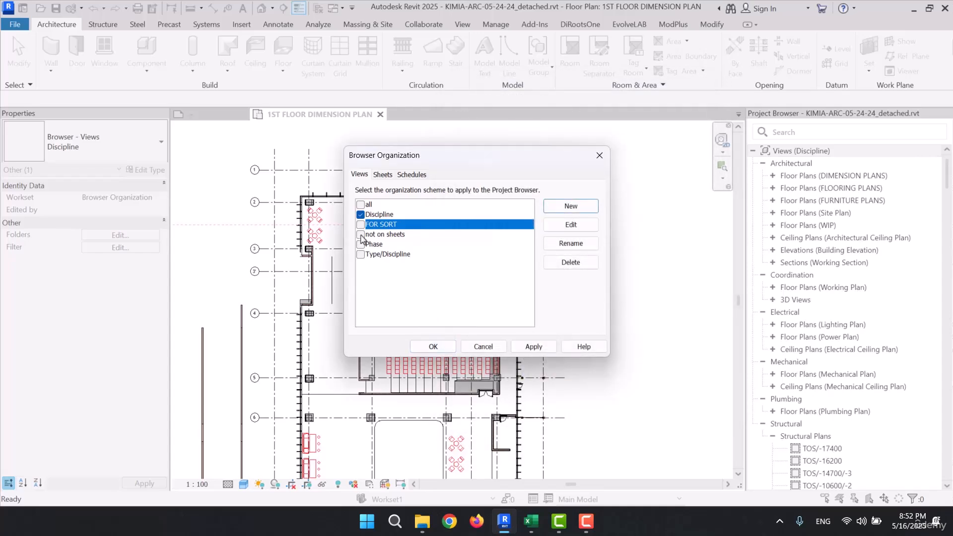
{"action": "left_click", "coordinate": [435, 346]}
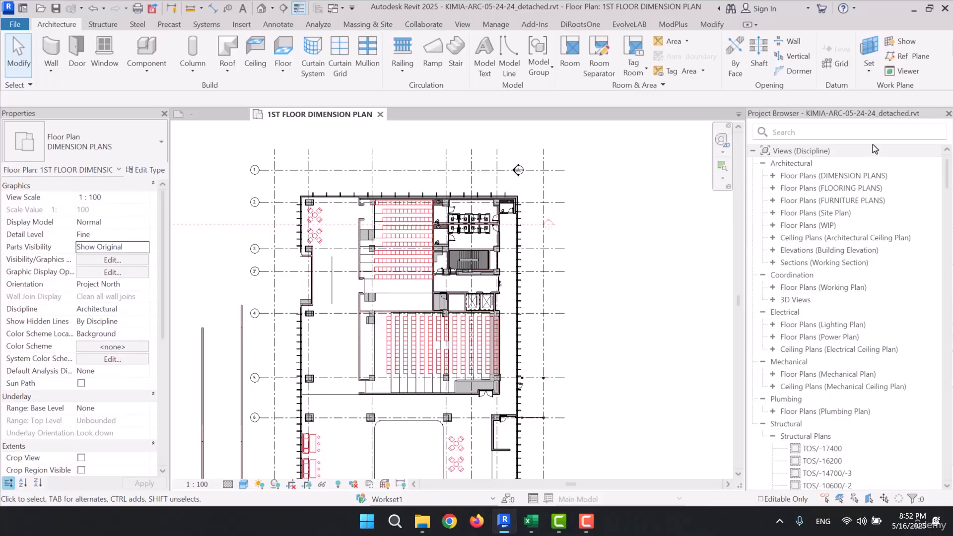
Reopen the view organization schemes to check the list, and close it without changes.
{"action": "left_click", "coordinate": [801, 151]}
{"action": "right_click", "coordinate": [814, 156]}
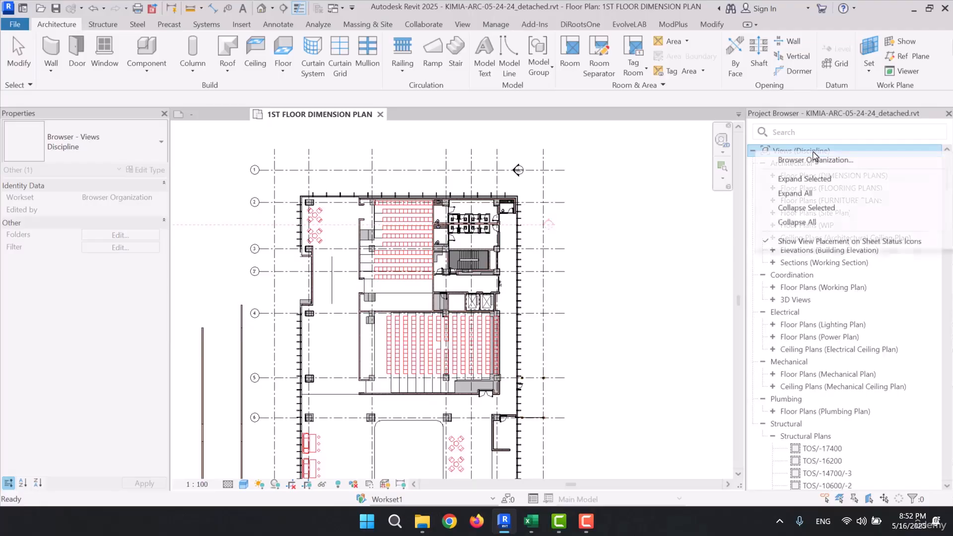
{"action": "left_click", "coordinate": [816, 160]}
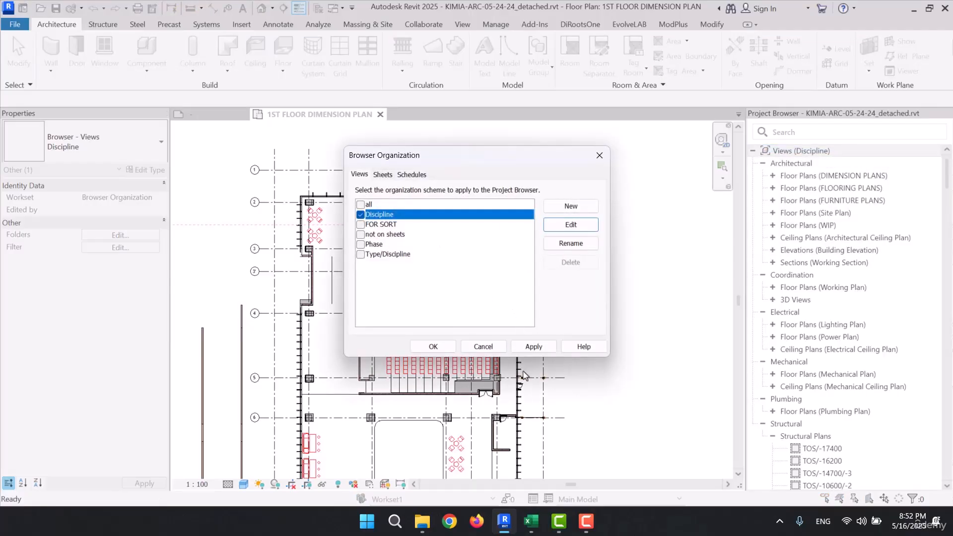
{"action": "left_click", "coordinate": [483, 346]}
{"action": "left_click", "coordinate": [634, 288]}
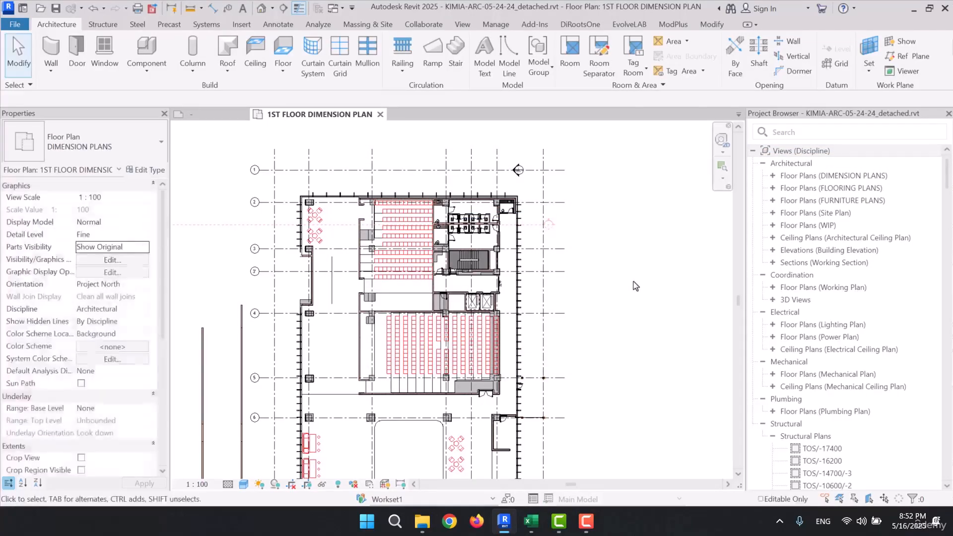
Start a new project parameter named CATEGORY with Text as its data type.
{"action": "left_click", "coordinate": [502, 25]}
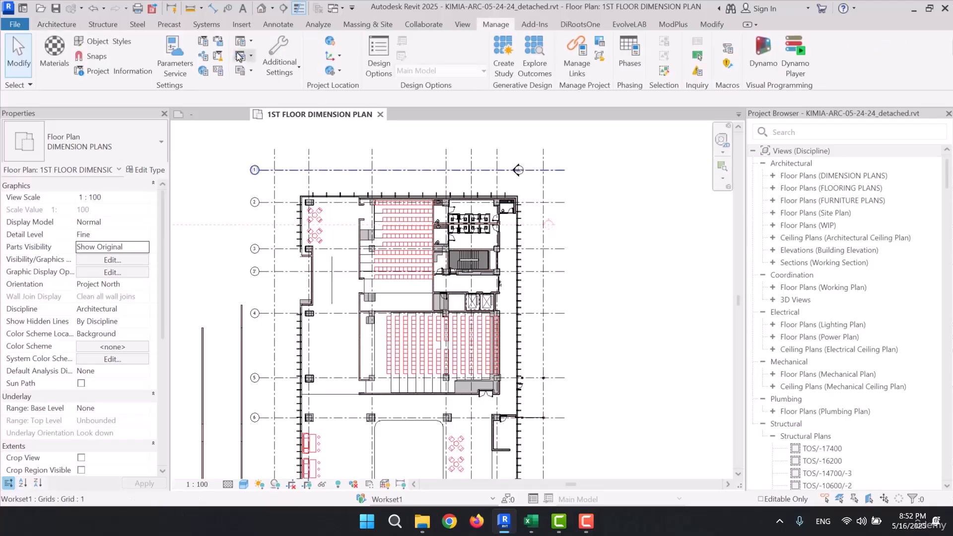
{"action": "left_click", "coordinate": [203, 45]}
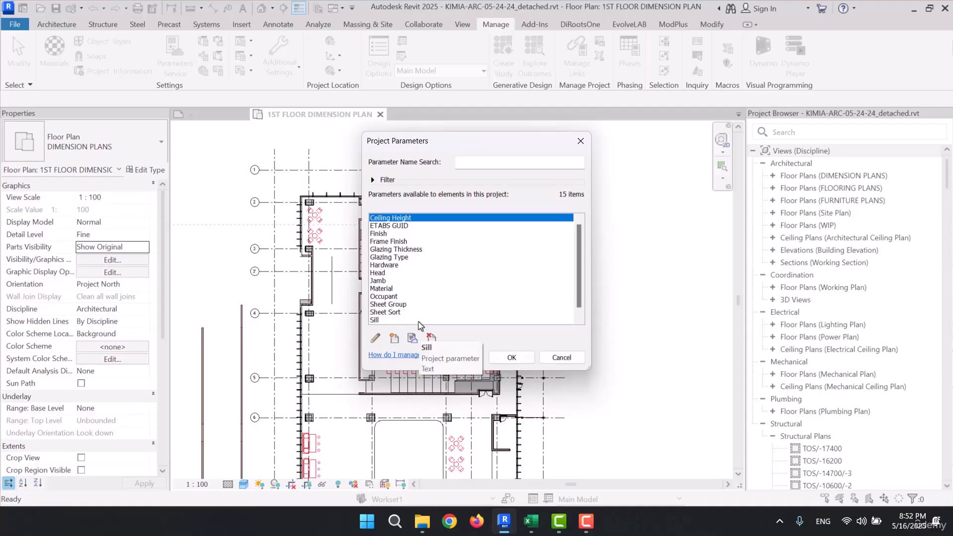
{"action": "left_click", "coordinate": [395, 340]}
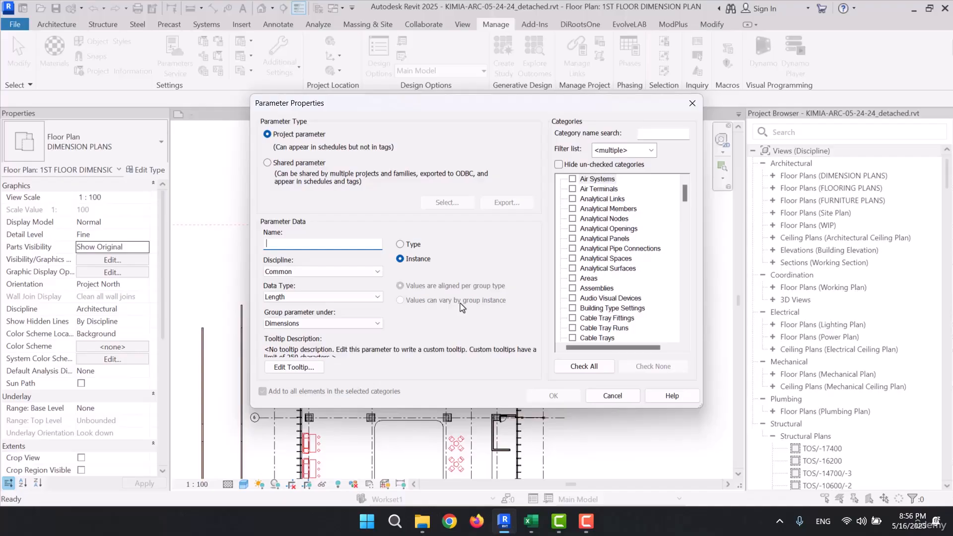
{"action": "type", "text": "CATEGORY"}
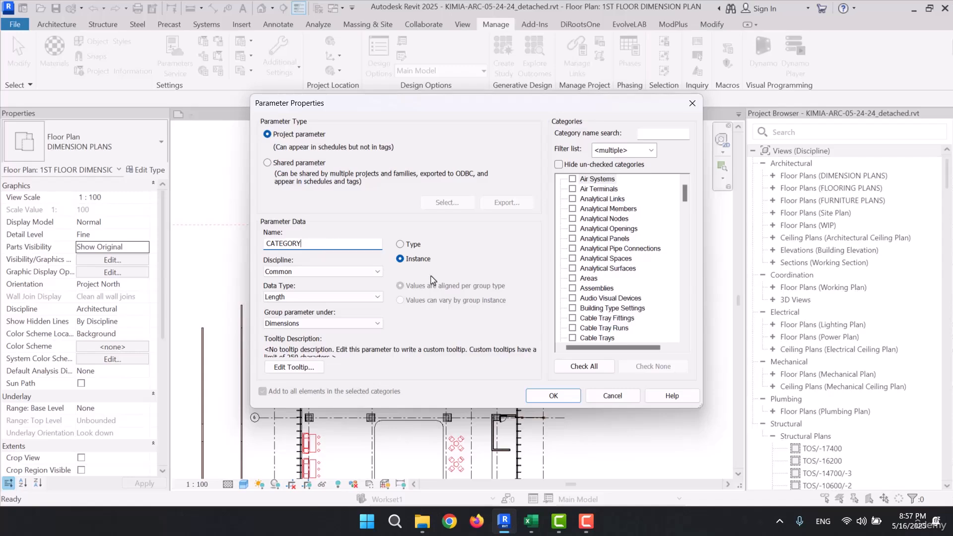
{"action": "left_click", "coordinate": [285, 297]}
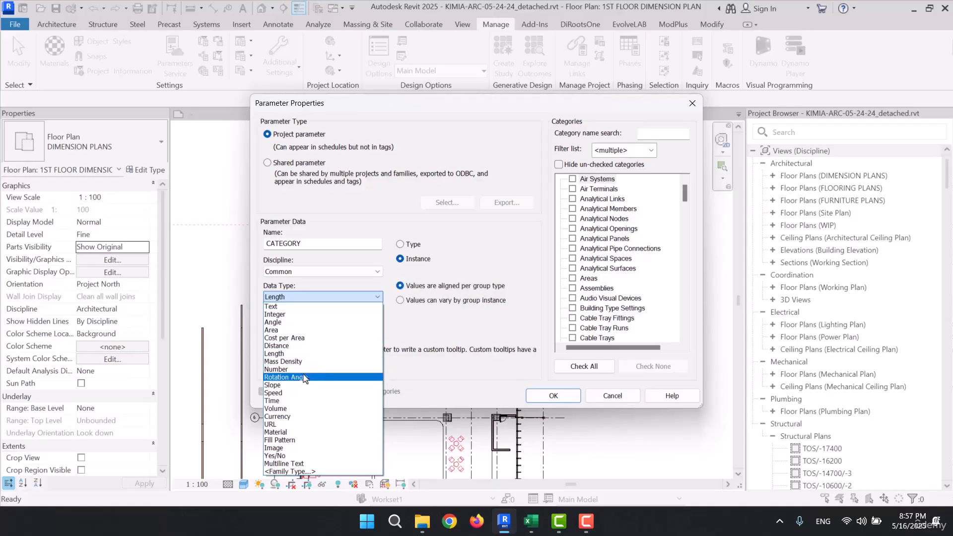
{"action": "left_click", "coordinate": [270, 307]}
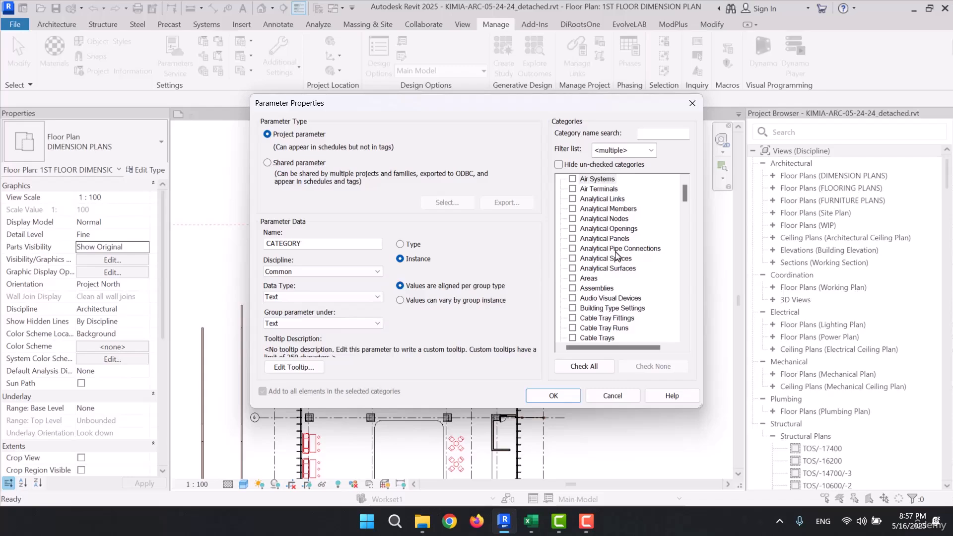
Assign the CATEGORY parameter to the Views category.
{"action": "scroll", "coordinate": [617, 255], "scroll_direction": "down", "scroll_amount": 6}
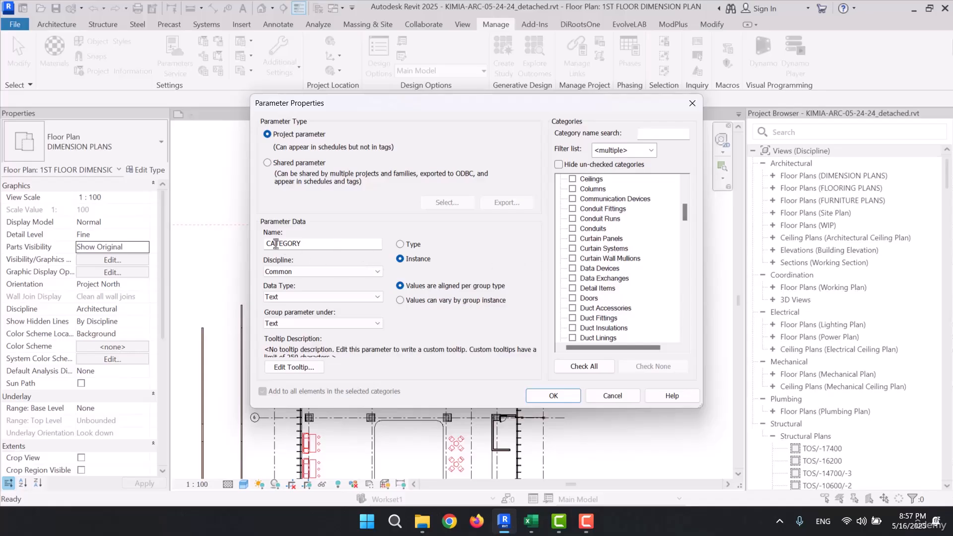
{"action": "left_click", "coordinate": [610, 279]}
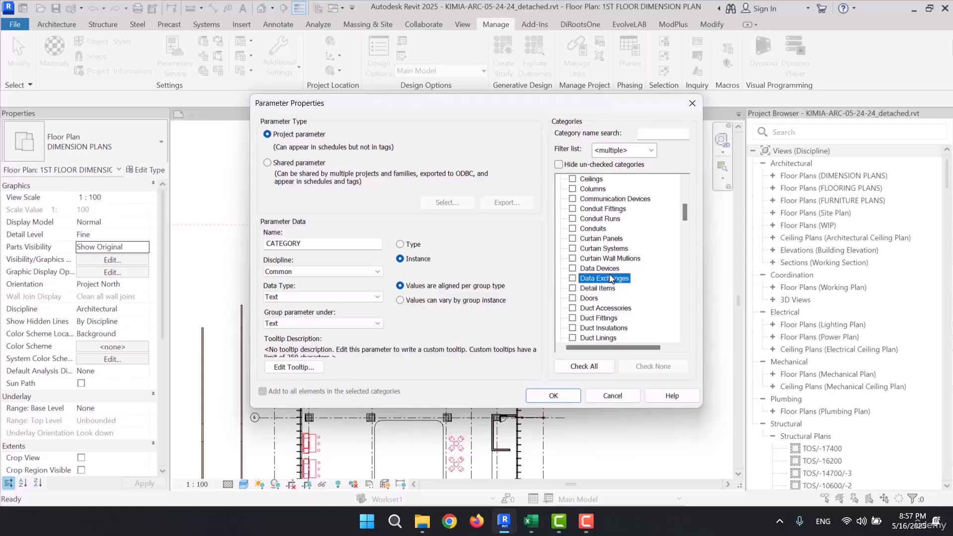
{"action": "key", "text": "v"}
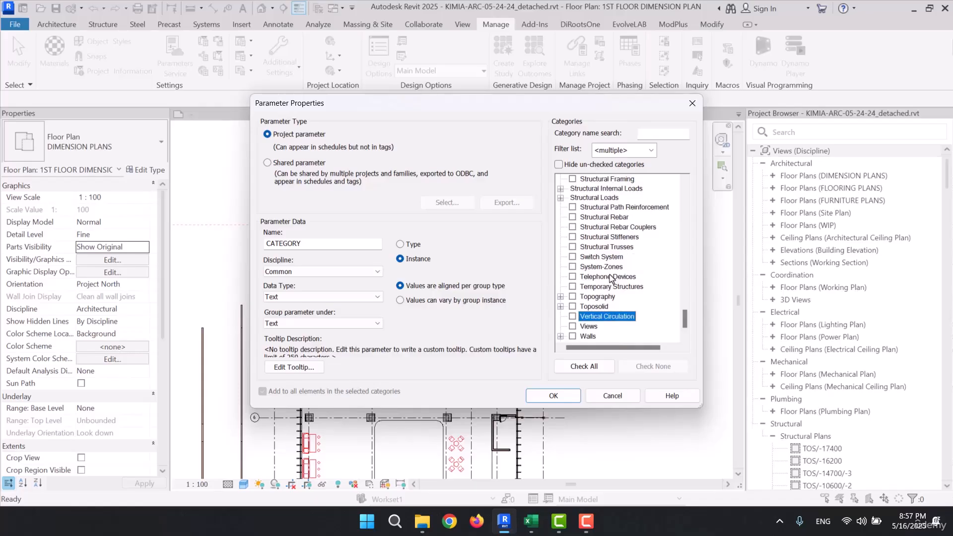
{"action": "left_click", "coordinate": [572, 326]}
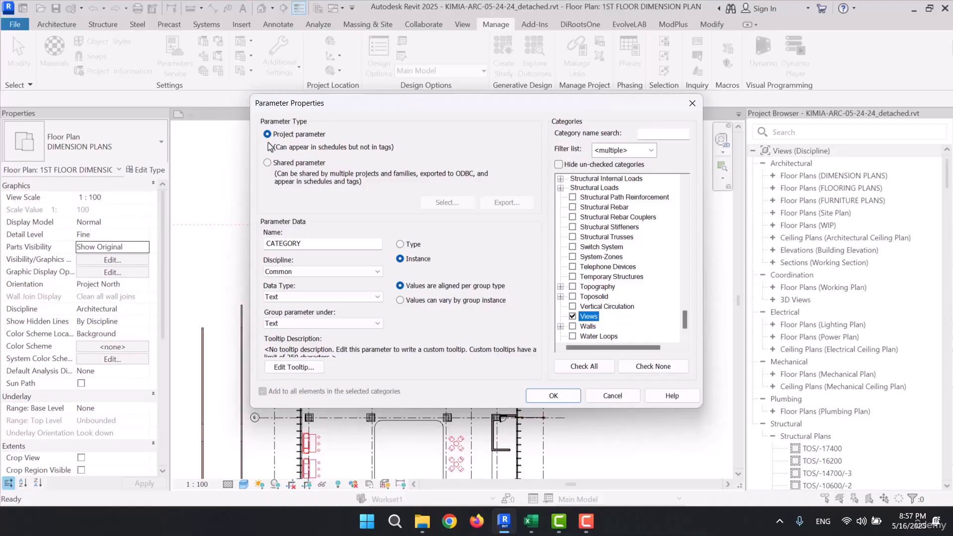
Keep Text as the CATEGORY parameter's data type, create the parameter and save the project parameters.
{"action": "left_click_drag", "start_coordinate": [333, 244], "coordinate": [214, 249]}
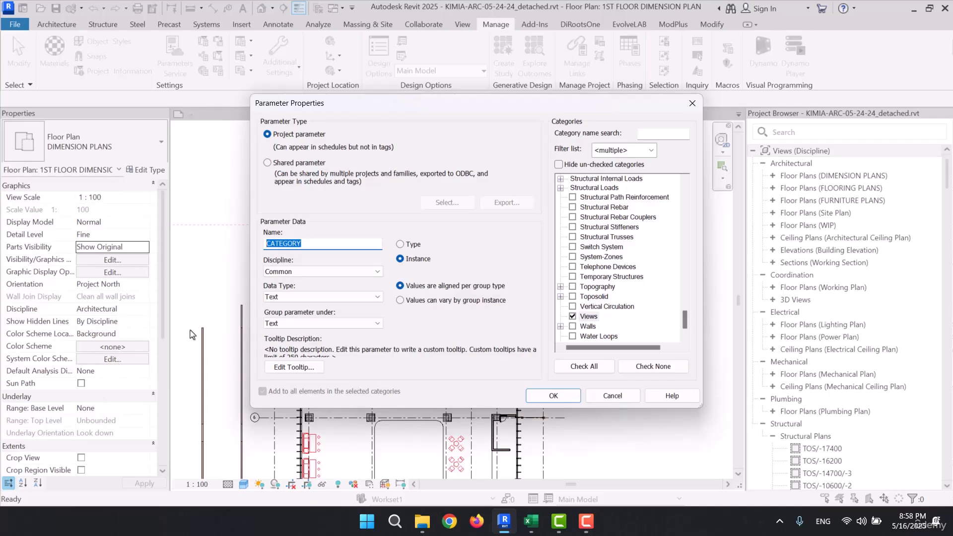
{"action": "left_click", "coordinate": [293, 298]}
{"action": "left_click", "coordinate": [294, 299]}
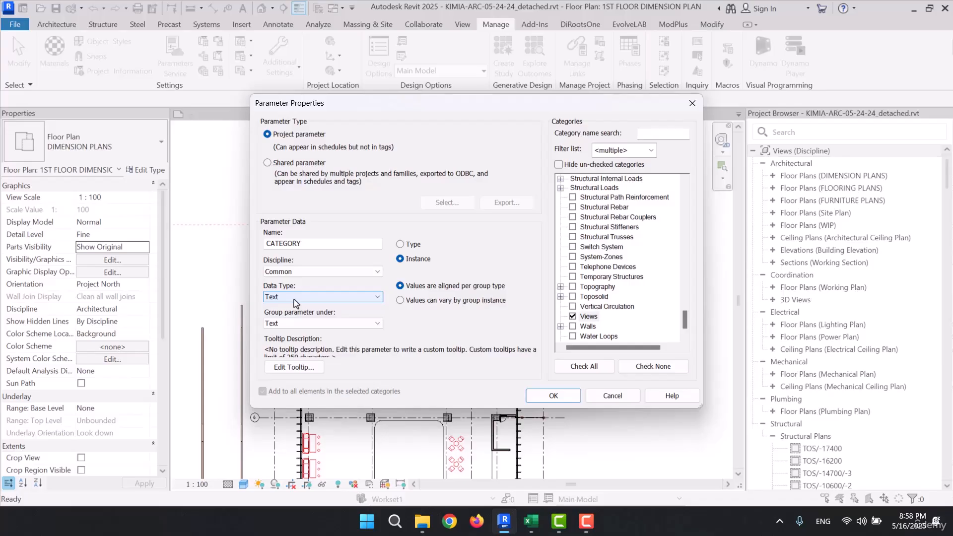
{"action": "left_click", "coordinate": [294, 298]}
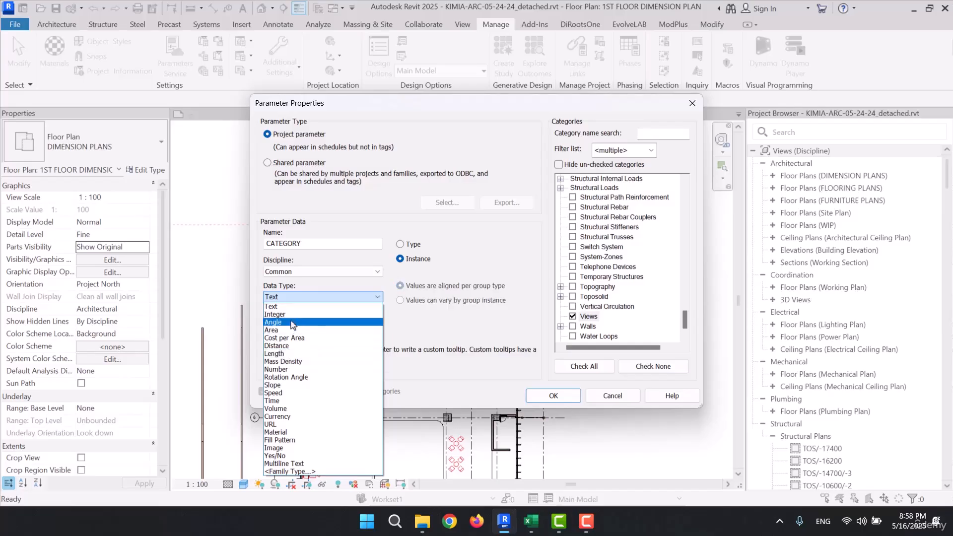
{"action": "left_click", "coordinate": [284, 306]}
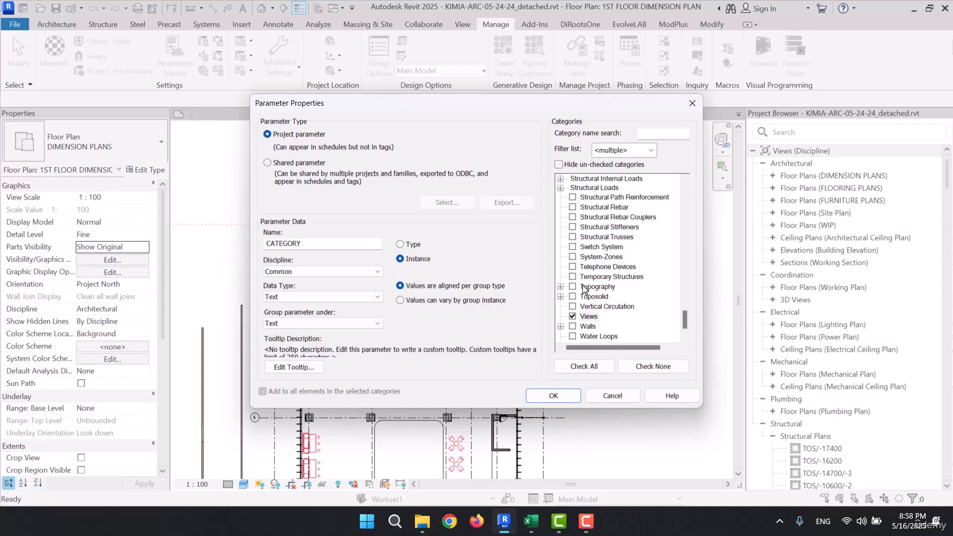
{"action": "left_click", "coordinate": [568, 397]}
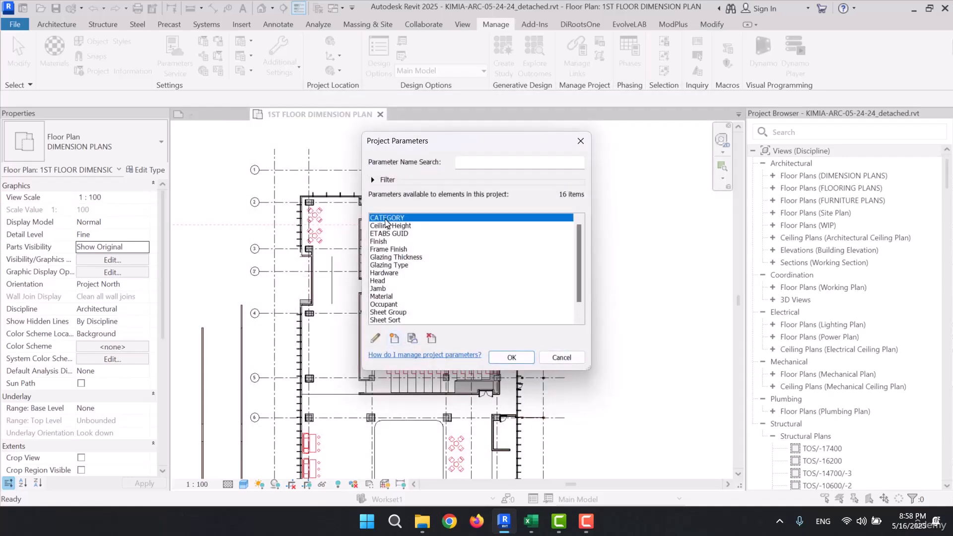
{"action": "left_click", "coordinate": [511, 358]}
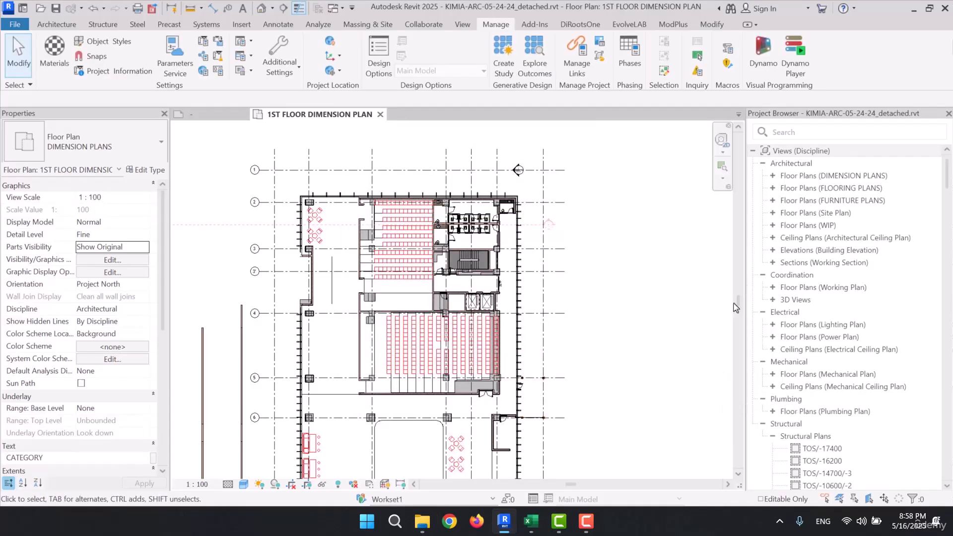
Expand the DIMENSION PLANS floor plans and check the CATEGORY property of the 1st, 2nd and 3rd floor dimension plans.
{"action": "left_click", "coordinate": [773, 176]}
{"action": "left_click", "coordinate": [814, 189]}
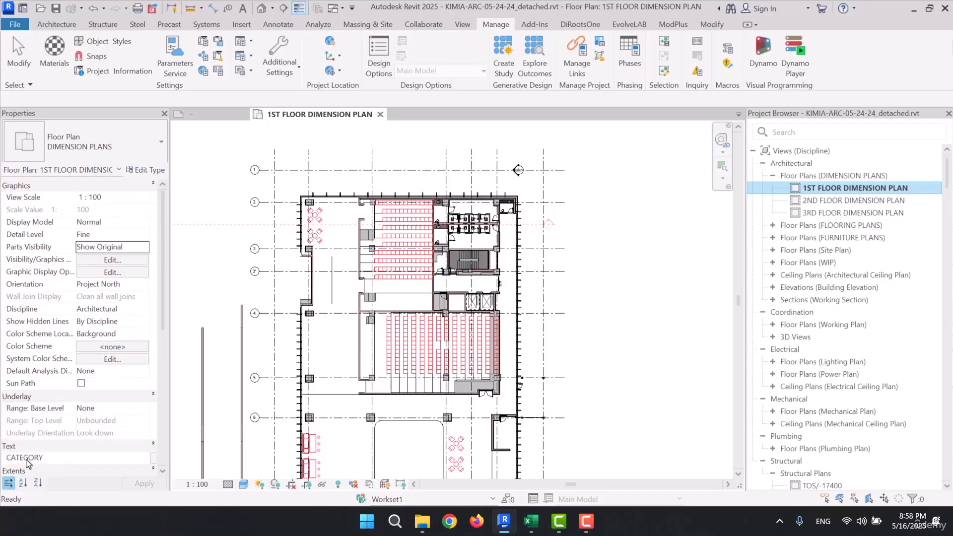
{"action": "left_click", "coordinate": [75, 458]}
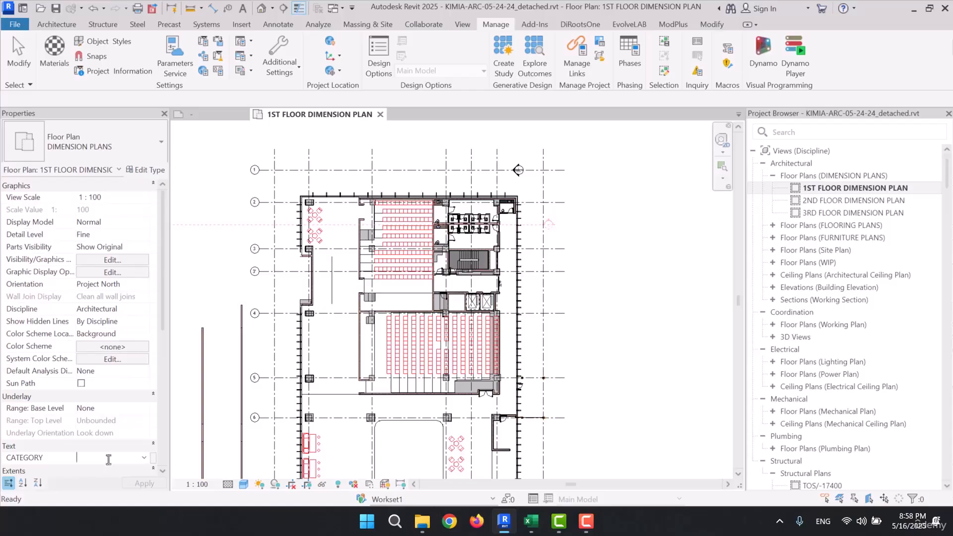
{"action": "left_click", "coordinate": [822, 202]}
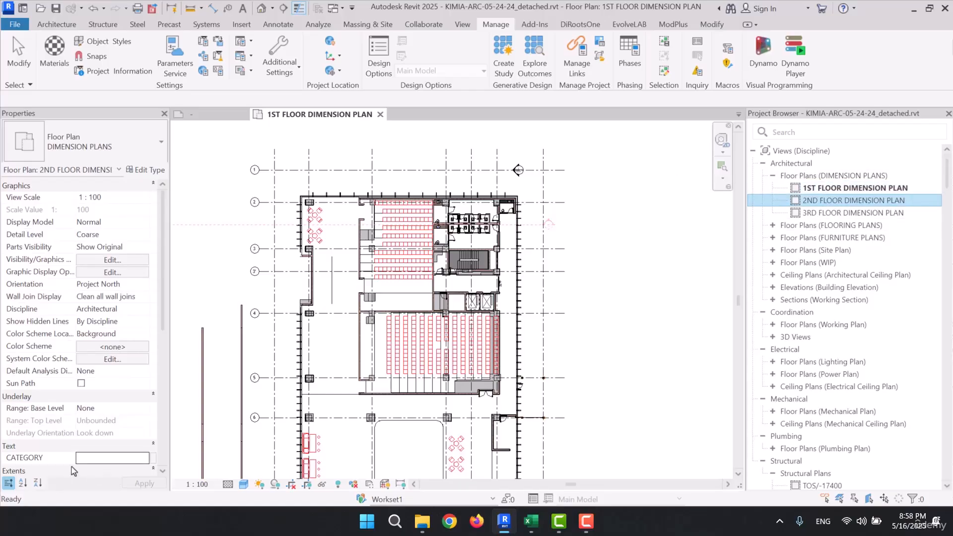
{"action": "left_click", "coordinate": [834, 212]}
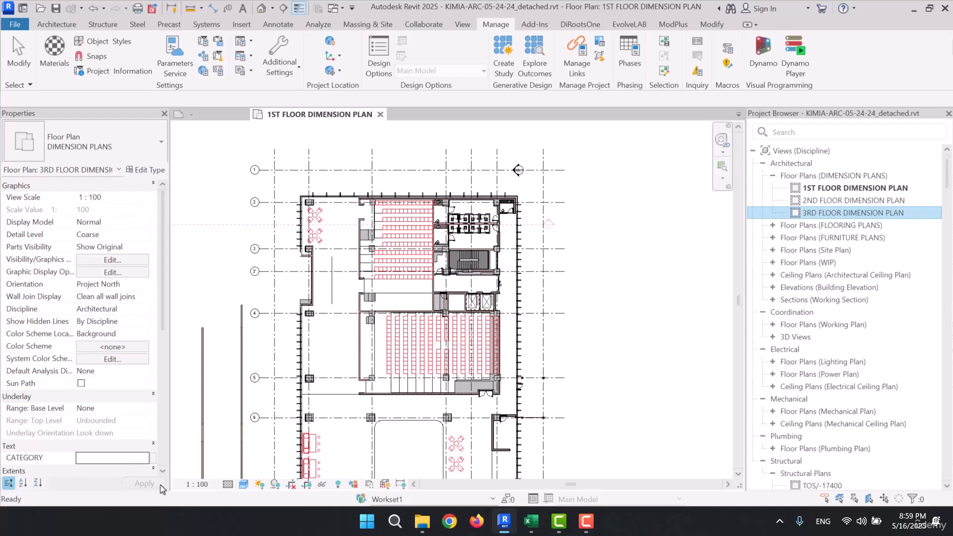
Set CATEGORY to DIMENSION PLAN for the 1st, 2nd and 3rd floor dimension plans together.
{"action": "left_click", "coordinate": [823, 188]}
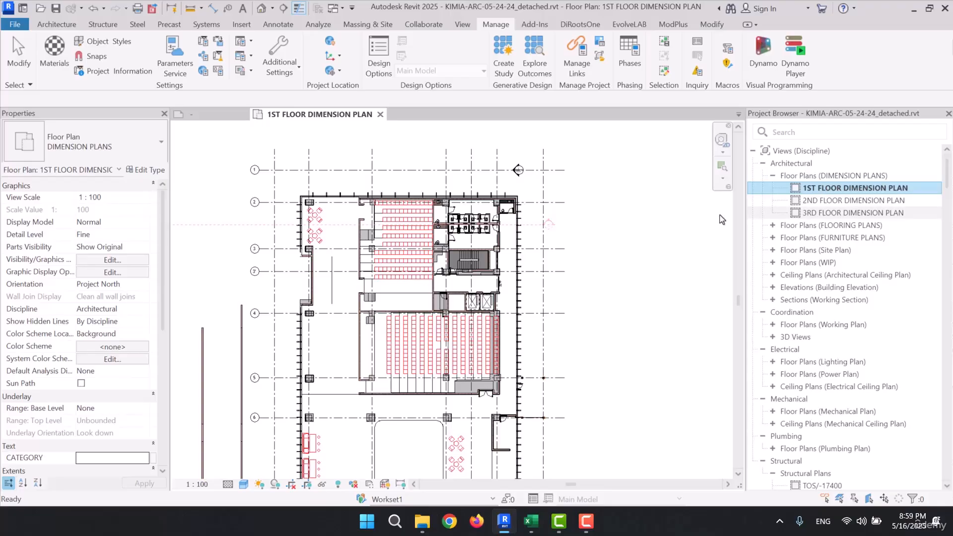
{"action": "left_click", "coordinate": [833, 213], "text": "shift"}
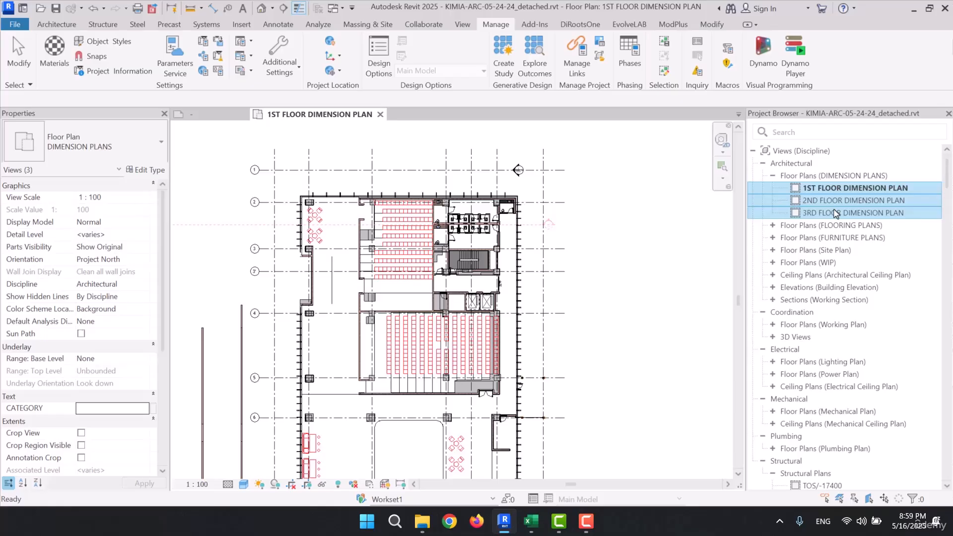
{"action": "left_click", "coordinate": [103, 409]}
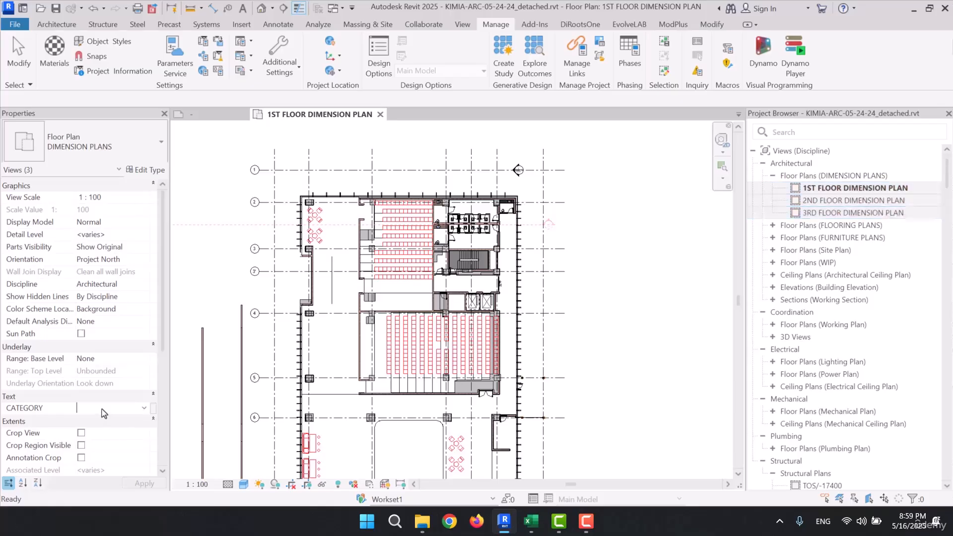
{"action": "type", "text": "DIMENSION PLAN"}
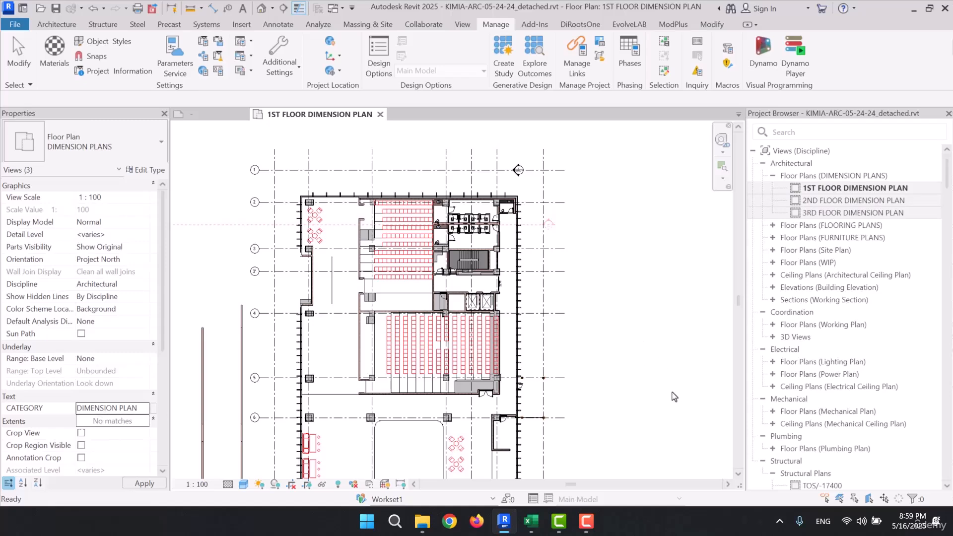
{"action": "left_click", "coordinate": [824, 191]}
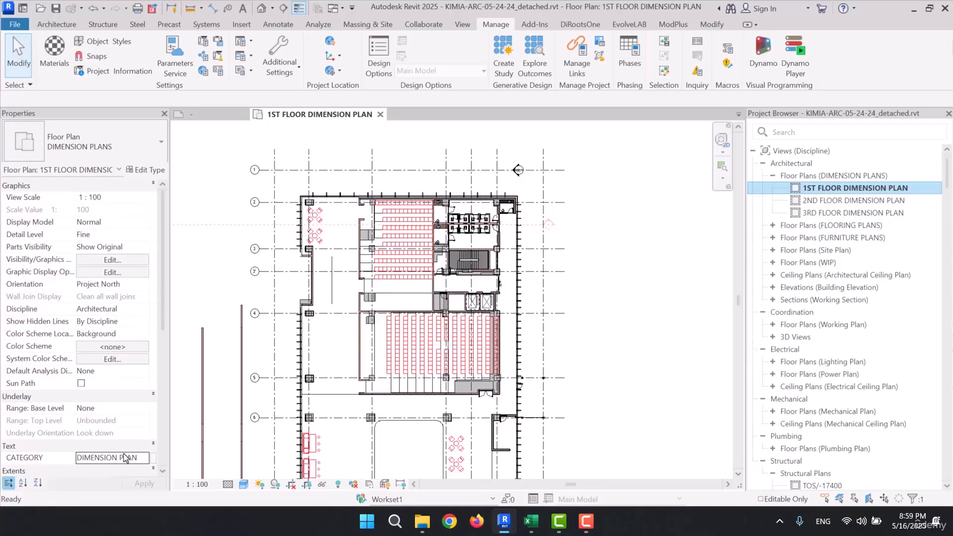
Set the CATEGORY of the 1ST FLOOR FLOORING PLAN view to FLOORING PLANS.
{"action": "left_click", "coordinate": [774, 225]}
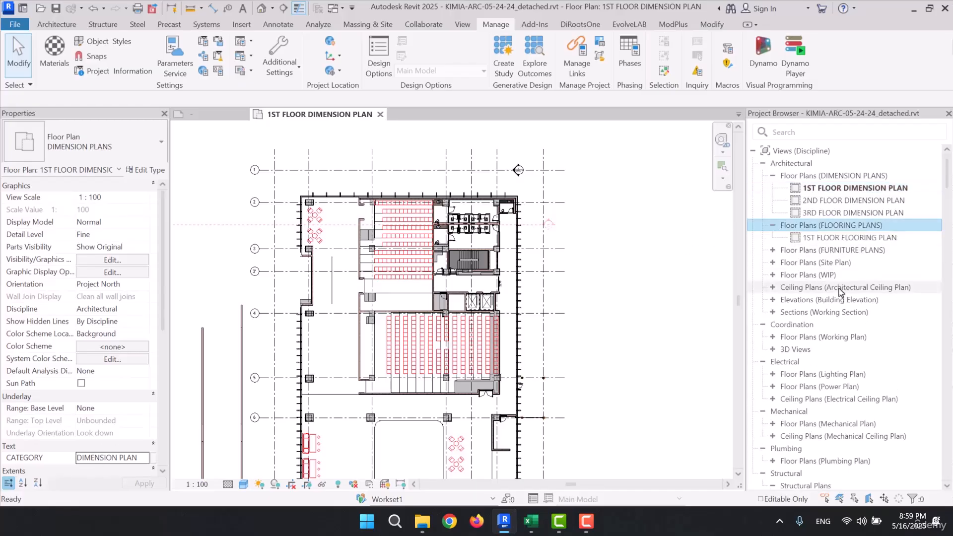
{"action": "left_click", "coordinate": [834, 238]}
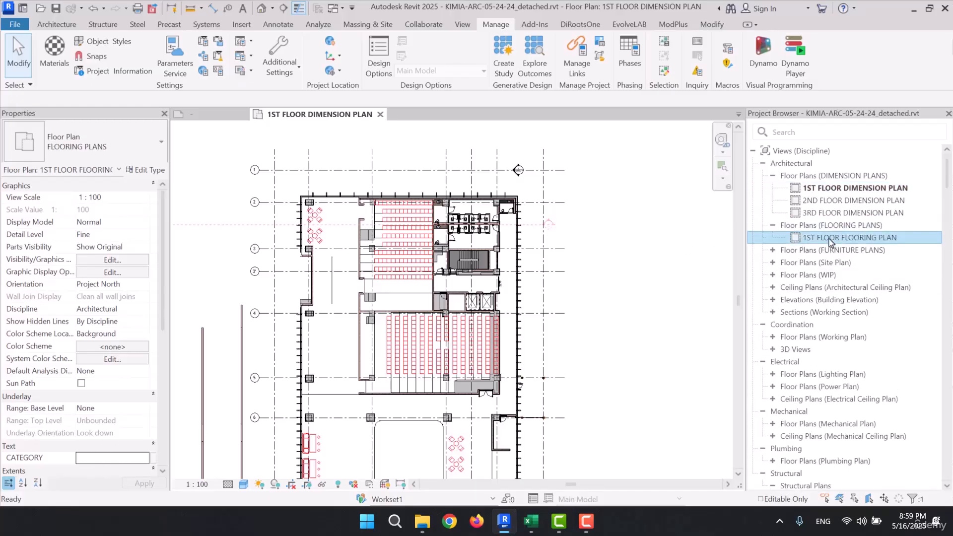
{"action": "left_click", "coordinate": [99, 461]}
{"action": "type", "text": "FLOORING  PLANS"}
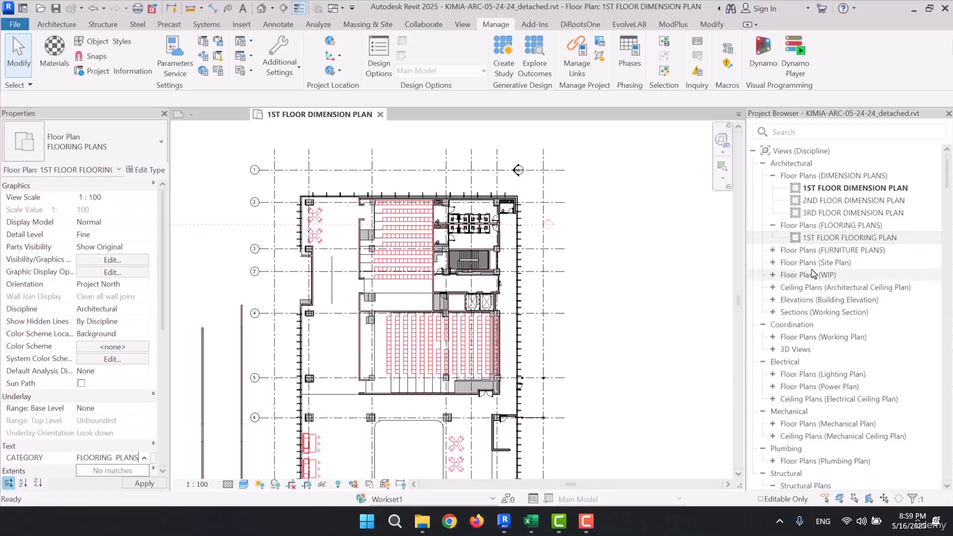
Set the CATEGORY of the 1ST FLOOR FURNITURE PLAN view to FURNITURE PLANS.
{"action": "left_click", "coordinate": [843, 250]}
{"action": "double_click", "coordinate": [842, 251]}
{"action": "left_click", "coordinate": [842, 263]}
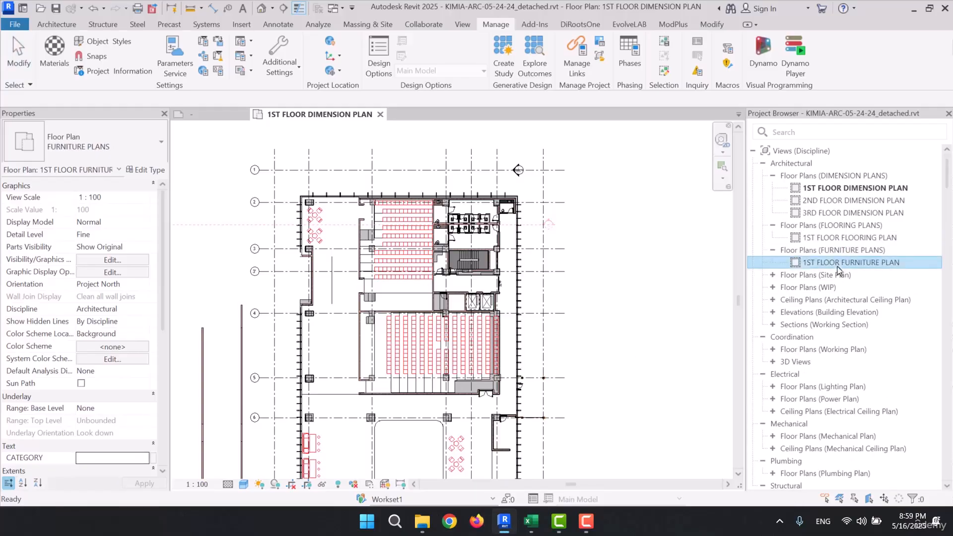
{"action": "left_click", "coordinate": [123, 458]}
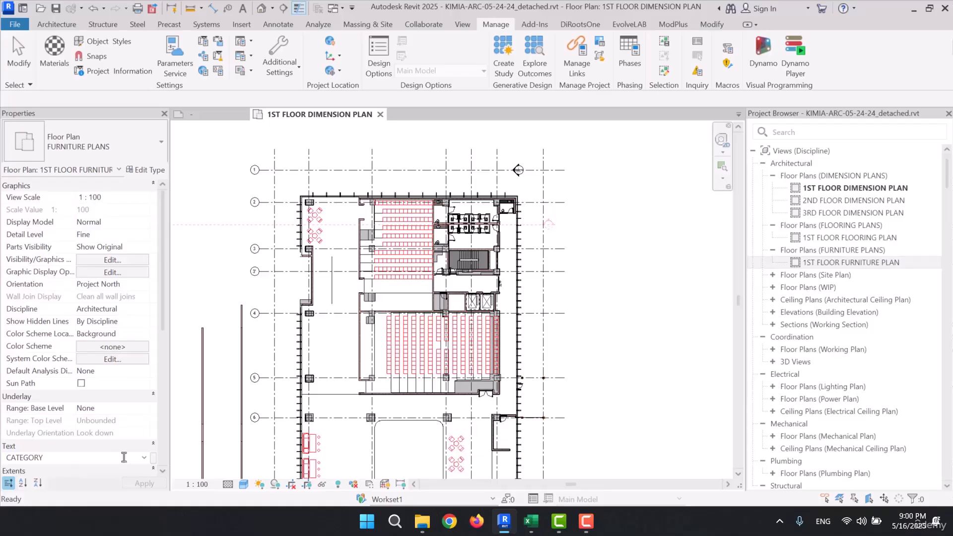
{"action": "type", "text": "FURNITURE PLANS"}
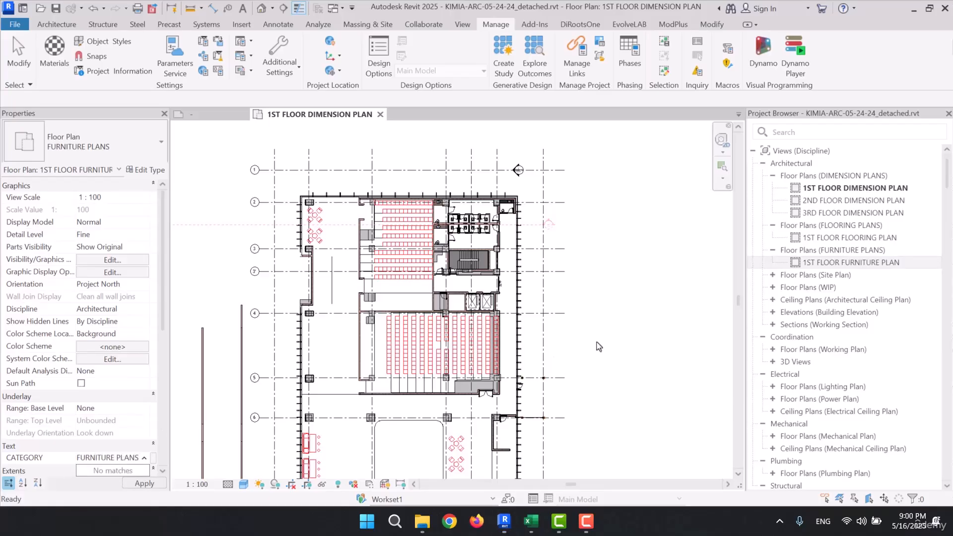
{"action": "left_click", "coordinate": [665, 322]}
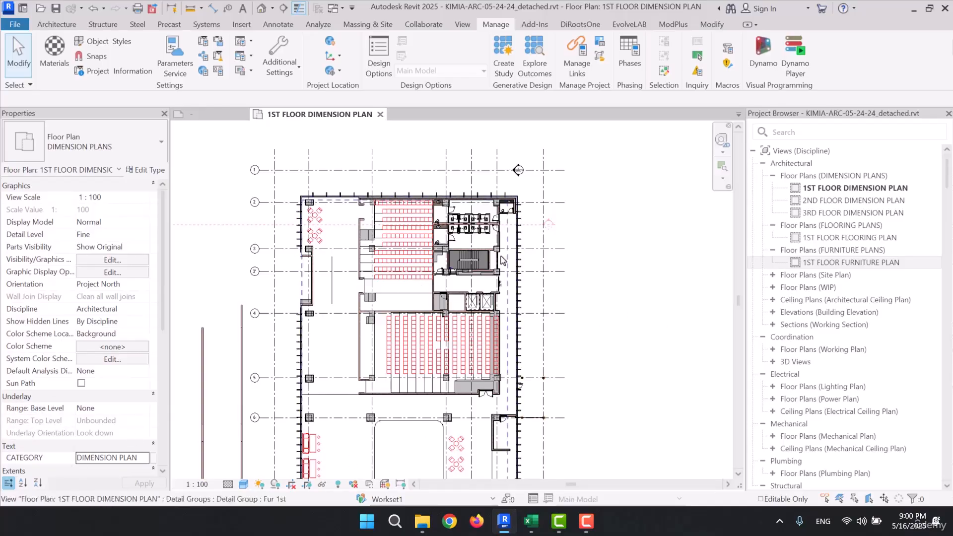
Edit the FOR SORT view organization scheme to group views by CATEGORY using all characters.
{"action": "left_click", "coordinate": [818, 155]}
{"action": "right_click", "coordinate": [796, 157]}
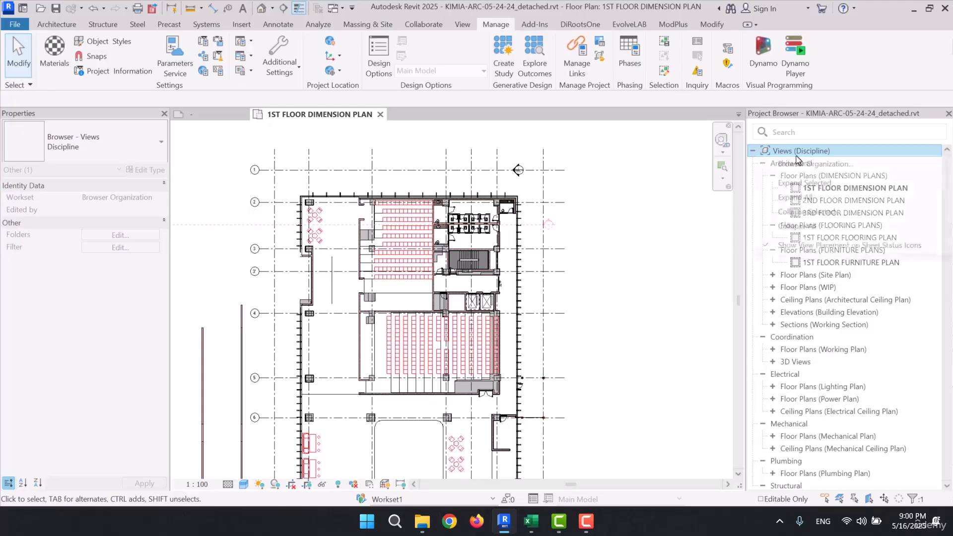
{"action": "left_click", "coordinate": [805, 165]}
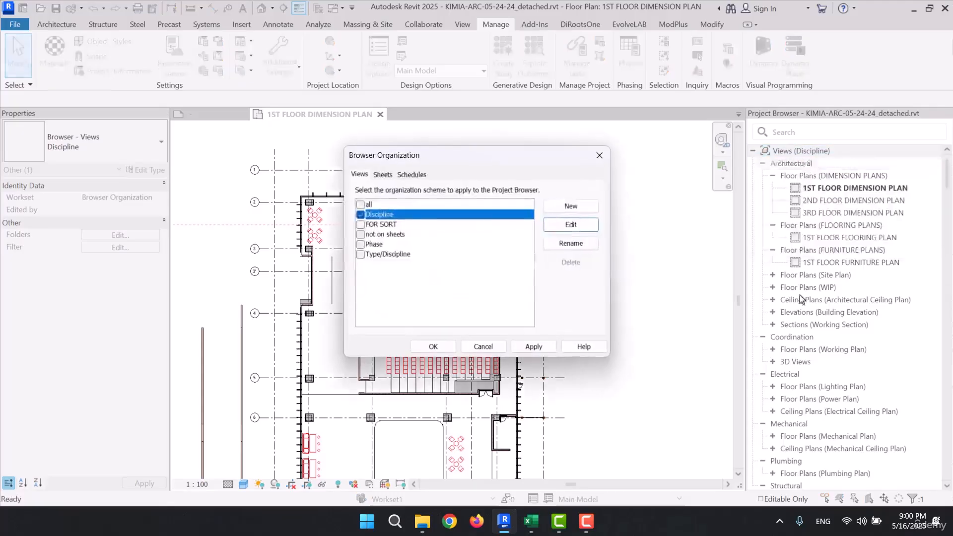
{"action": "left_click", "coordinate": [386, 225]}
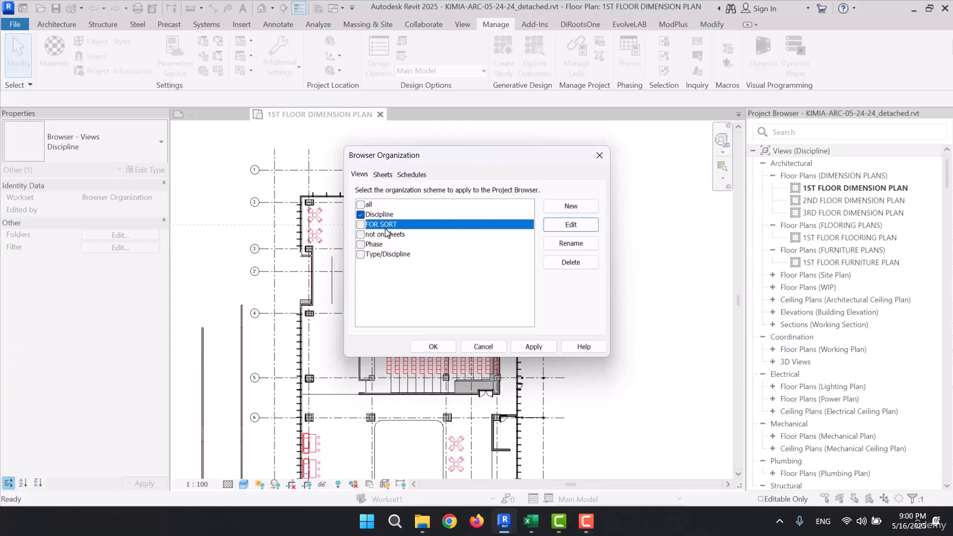
{"action": "left_click", "coordinate": [547, 230]}
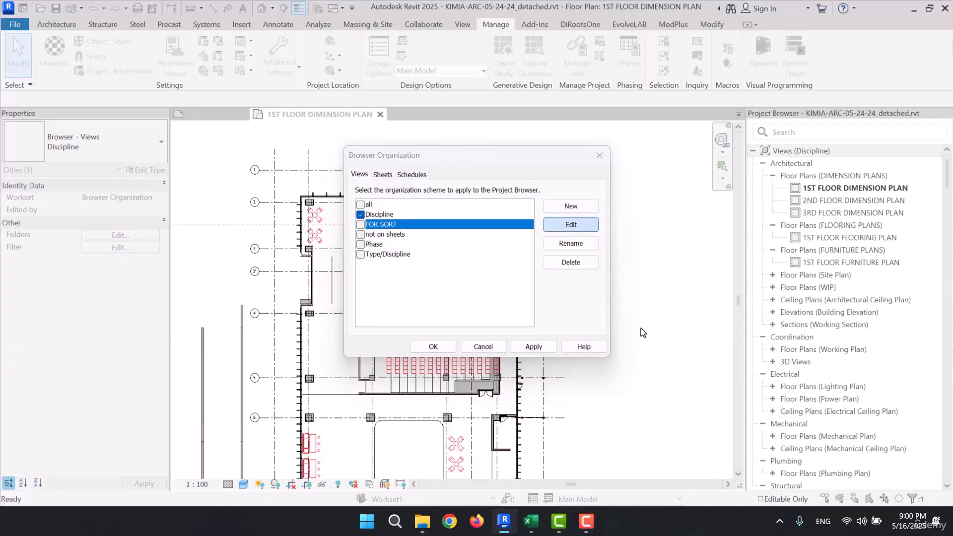
{"action": "left_click", "coordinate": [518, 108]}
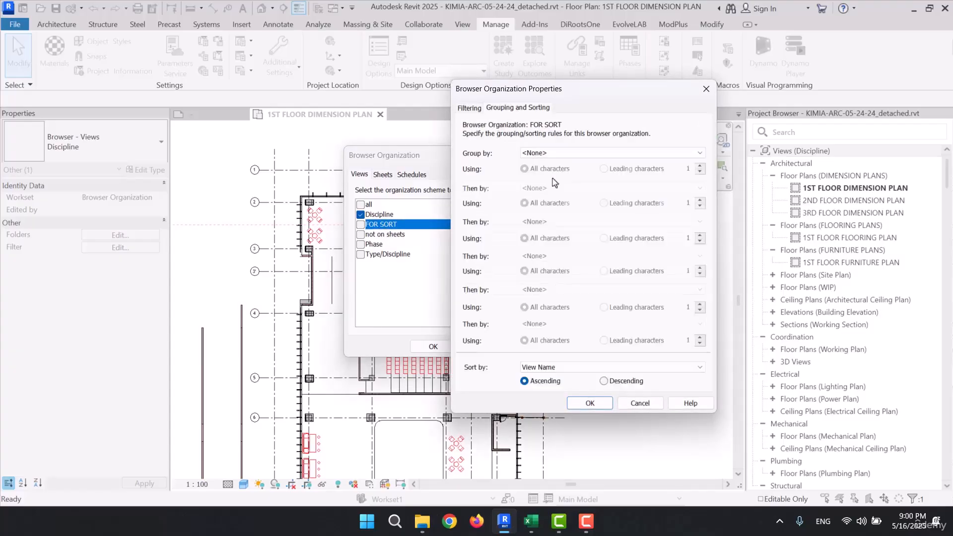
{"action": "left_click", "coordinate": [565, 153]}
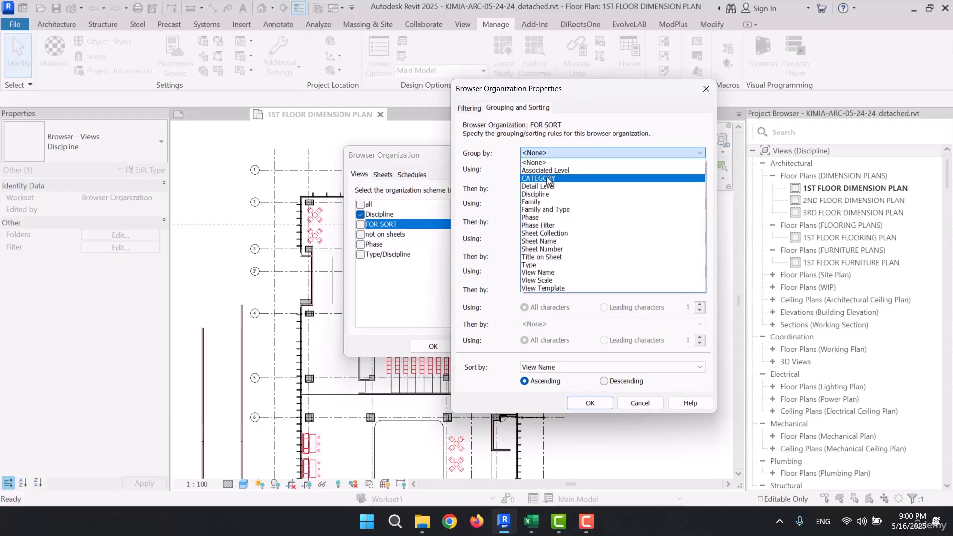
{"action": "left_click", "coordinate": [548, 179]}
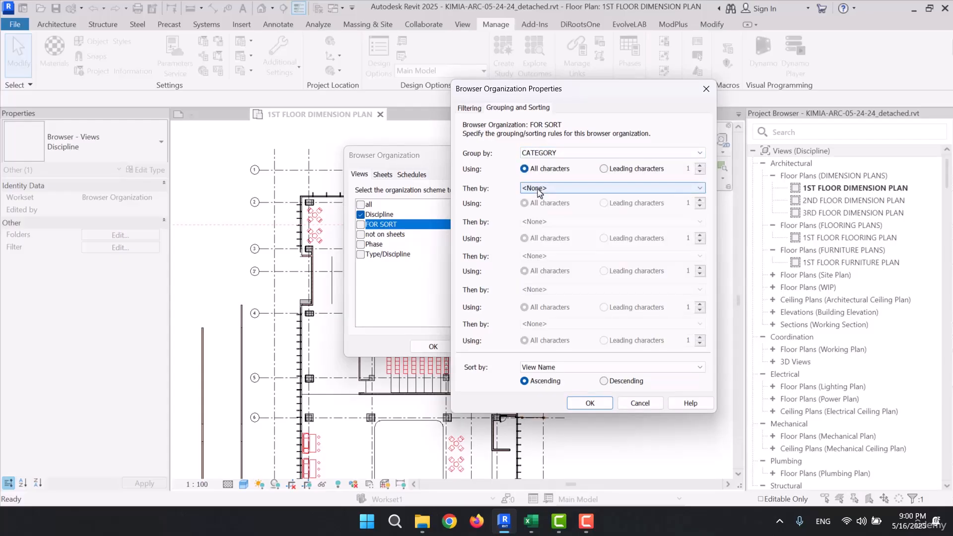
{"action": "left_click", "coordinate": [546, 153]}
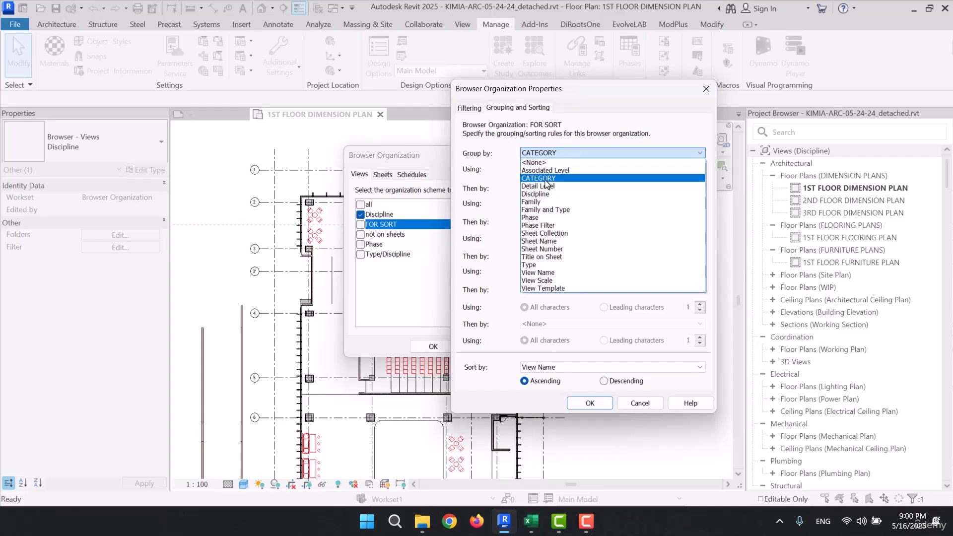
{"action": "left_click", "coordinate": [545, 180]}
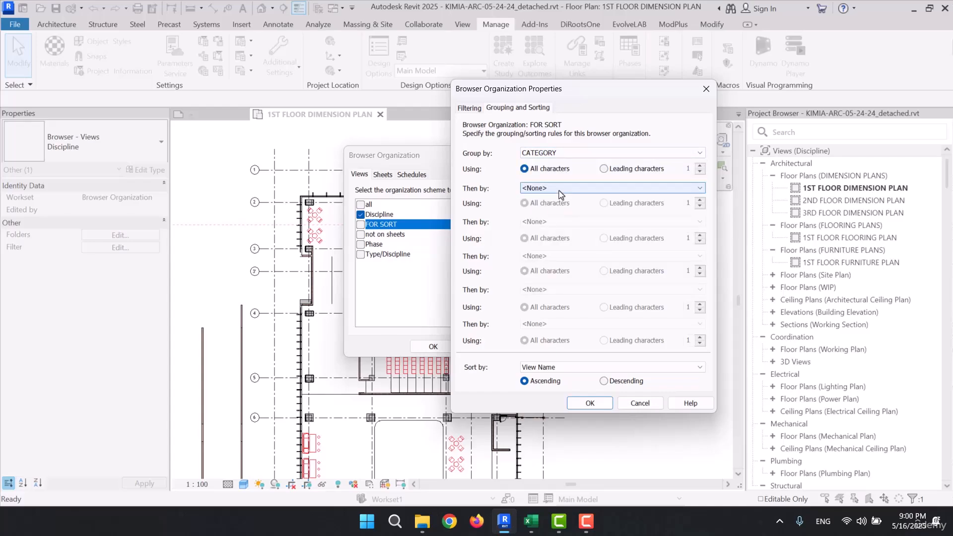
Confirm the FOR SORT grouping rules and apply FOR SORT as the views' organization scheme in the Project Browser.
{"action": "left_click", "coordinate": [591, 403]}
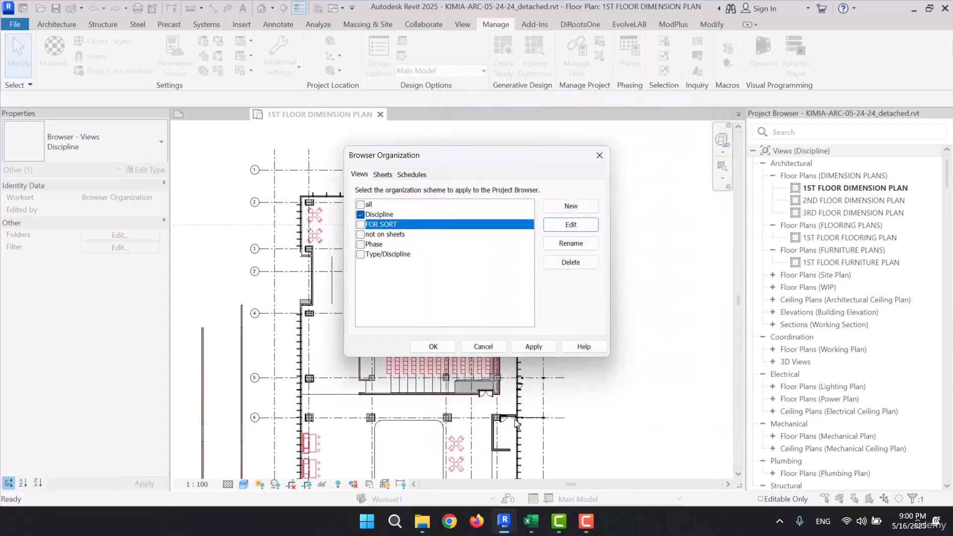
{"action": "left_click", "coordinate": [360, 224]}
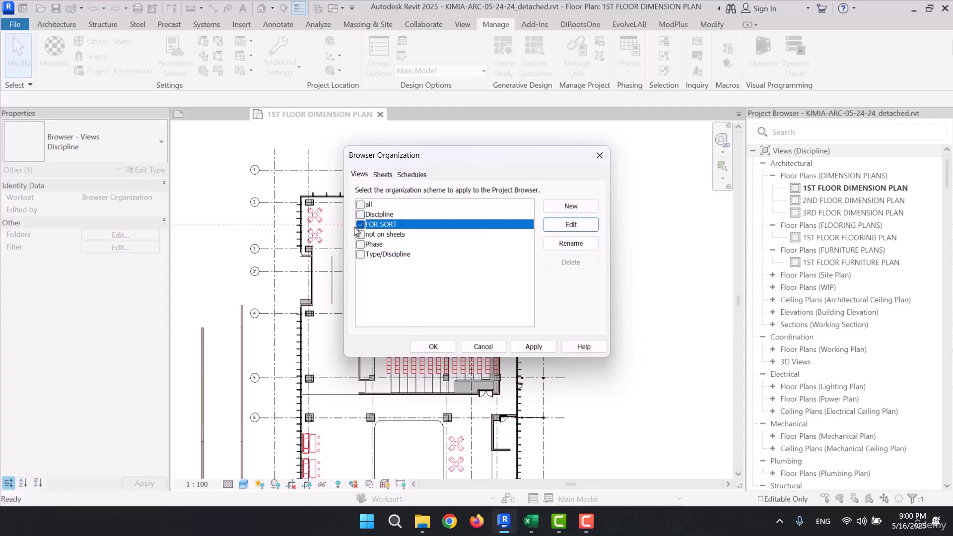
{"action": "left_click", "coordinate": [431, 346]}
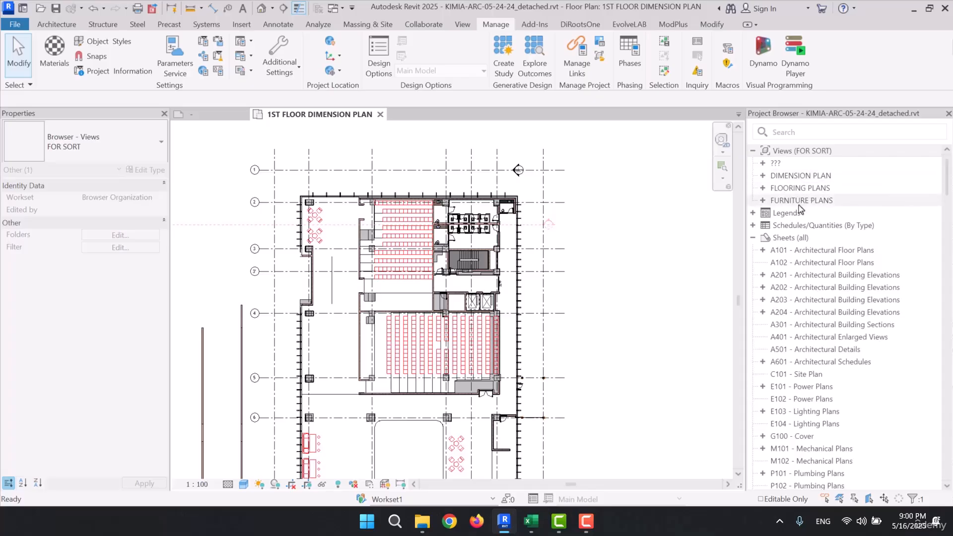
Expand and collapse the DIMENSION PLAN, FLOORING PLANS and FURNITURE PLANS groups to check which views each contains.
{"action": "left_click", "coordinate": [767, 177]}
{"action": "left_click", "coordinate": [763, 175]}
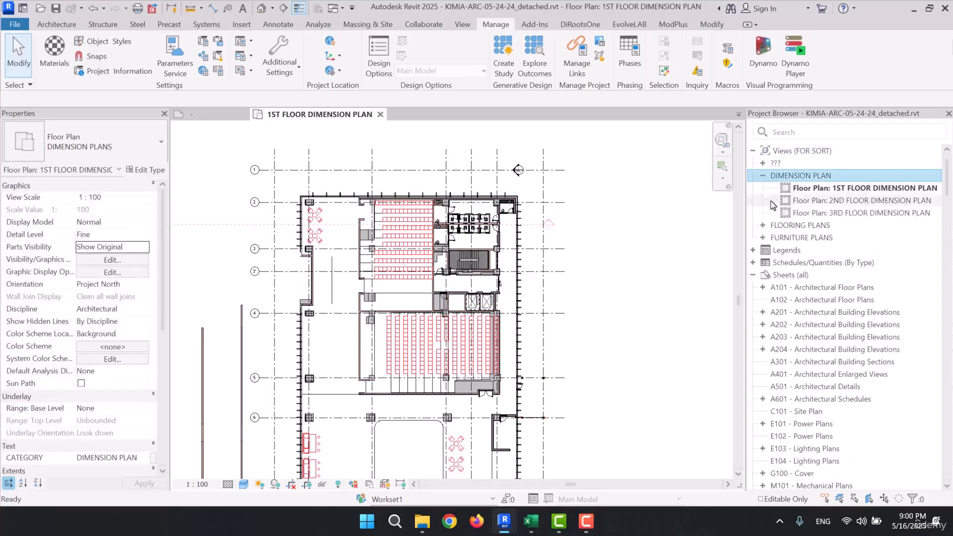
{"action": "left_click", "coordinate": [763, 176]}
{"action": "left_click", "coordinate": [763, 189]}
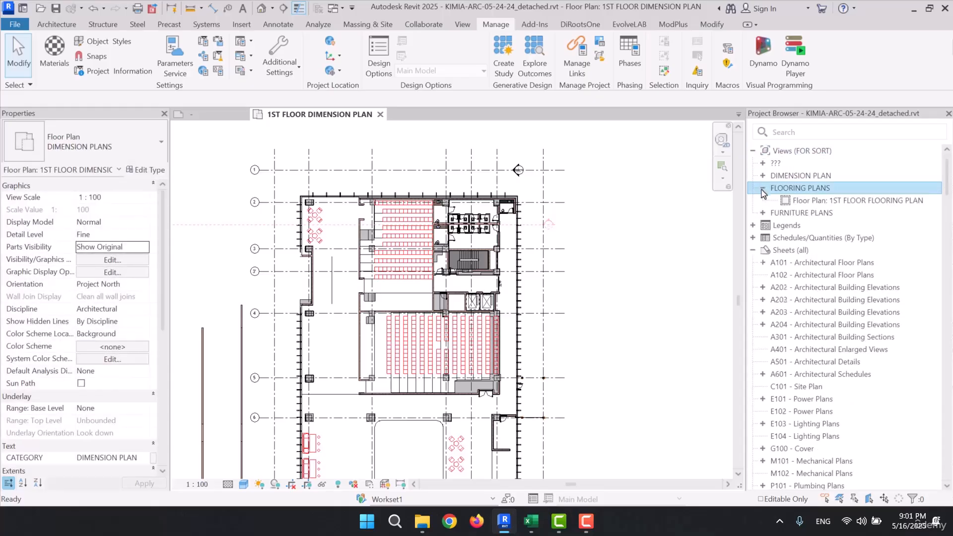
{"action": "left_click", "coordinate": [763, 188]}
{"action": "left_click", "coordinate": [763, 200]}
{"action": "left_click", "coordinate": [762, 200]}
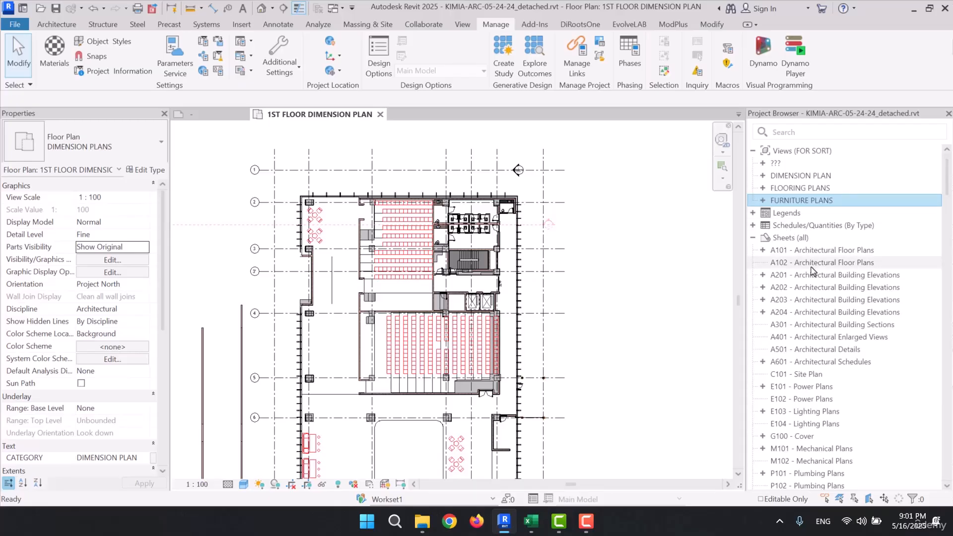
Examine the views in the ??? group and check the CATEGORY of the FFL/-3.50/Mid-1 floor plan.
{"action": "left_click", "coordinate": [779, 163]}
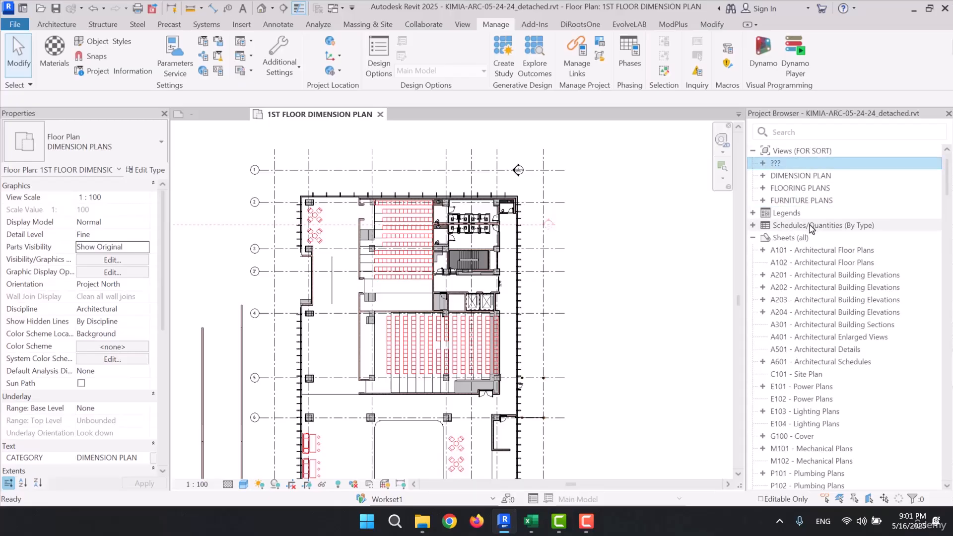
{"action": "left_click", "coordinate": [764, 164]}
{"action": "scroll", "coordinate": [834, 248], "scroll_direction": "down", "scroll_amount": 5}
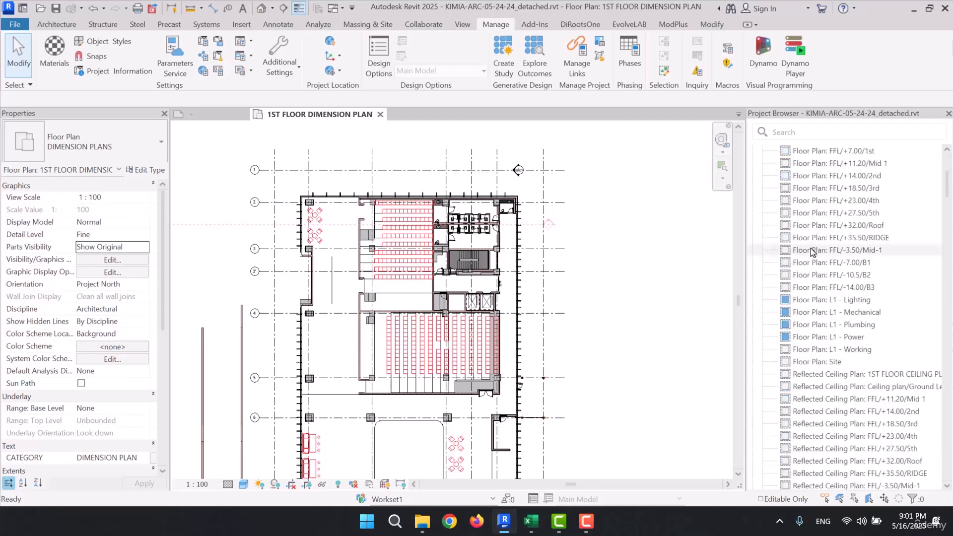
{"action": "left_click", "coordinate": [834, 250]}
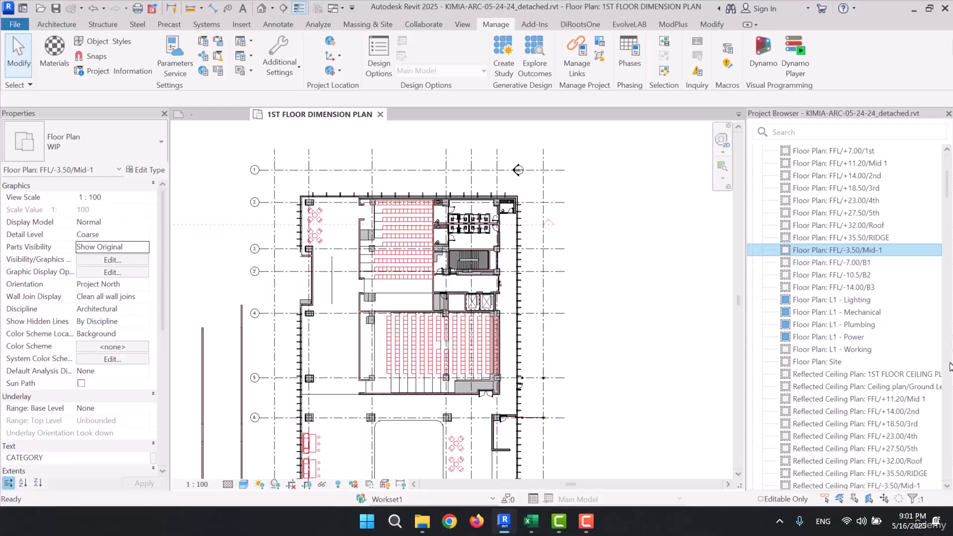
{"action": "scroll", "coordinate": [898, 365], "scroll_direction": "up", "scroll_amount": 4}
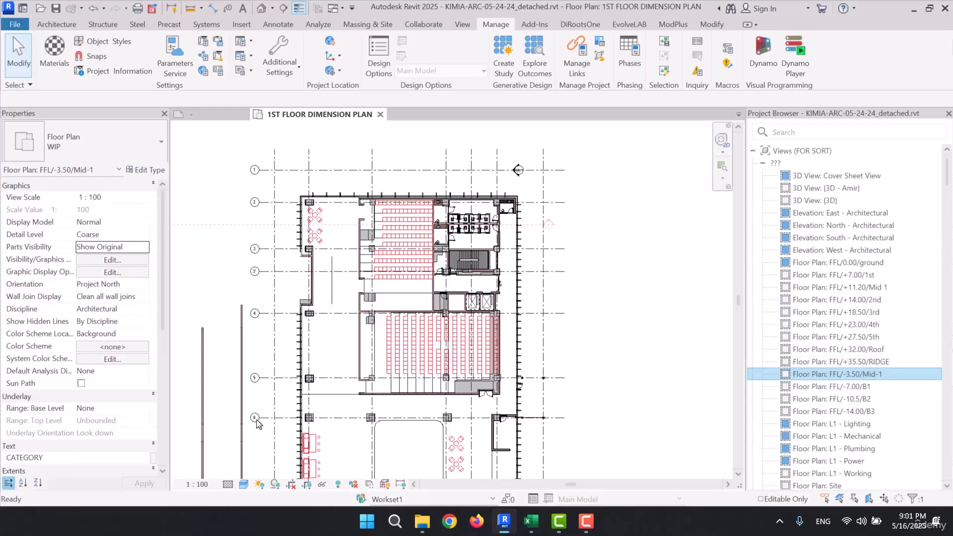
{"action": "left_click", "coordinate": [816, 163]}
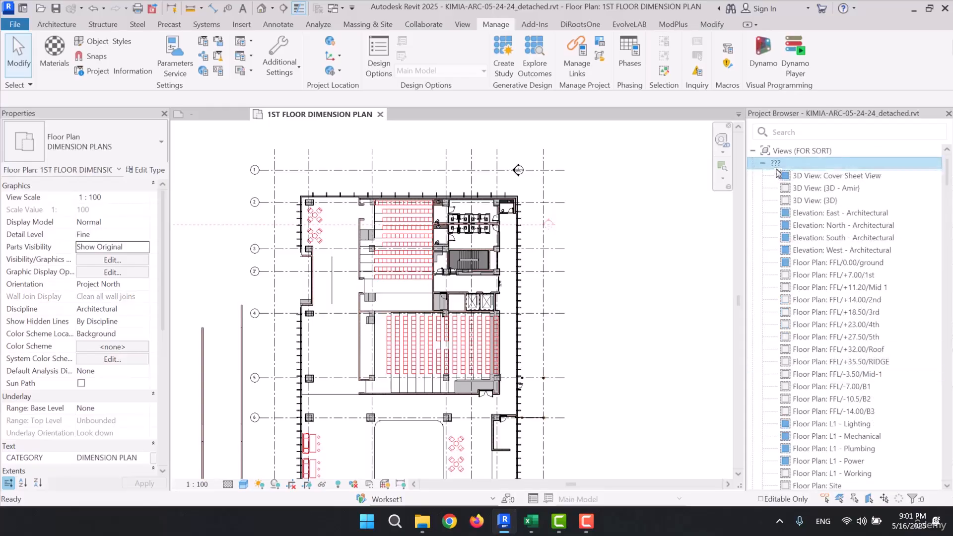
{"action": "left_click", "coordinate": [763, 163]}
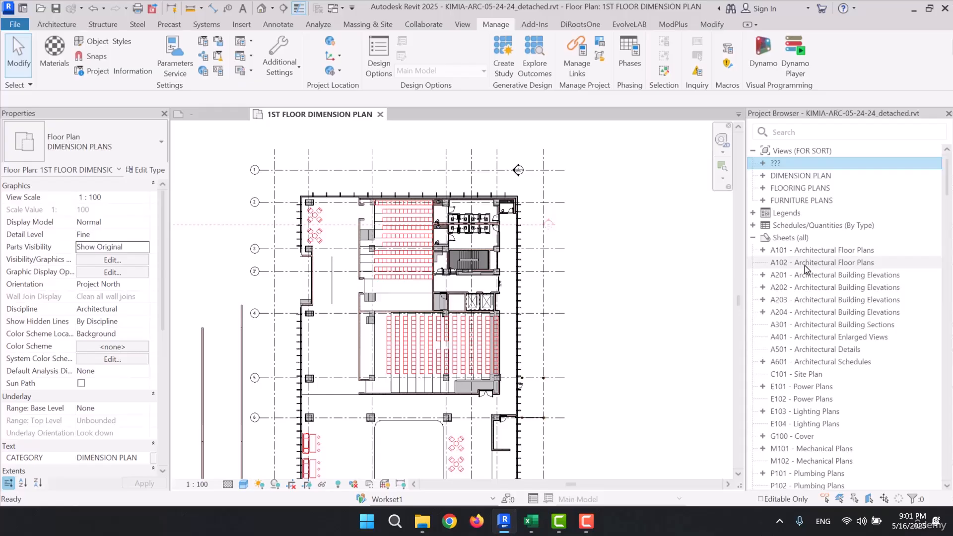
Switch the views' browser organization to the Discipline scheme.
{"action": "right_click", "coordinate": [804, 151]}
{"action": "left_click", "coordinate": [805, 163]}
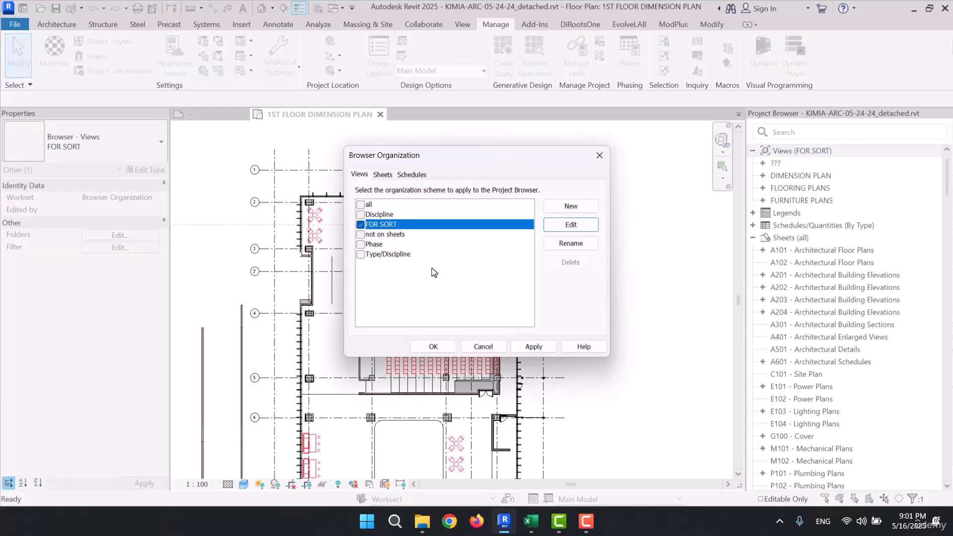
{"action": "left_click", "coordinate": [361, 214]}
{"action": "key", "text": "Return"}
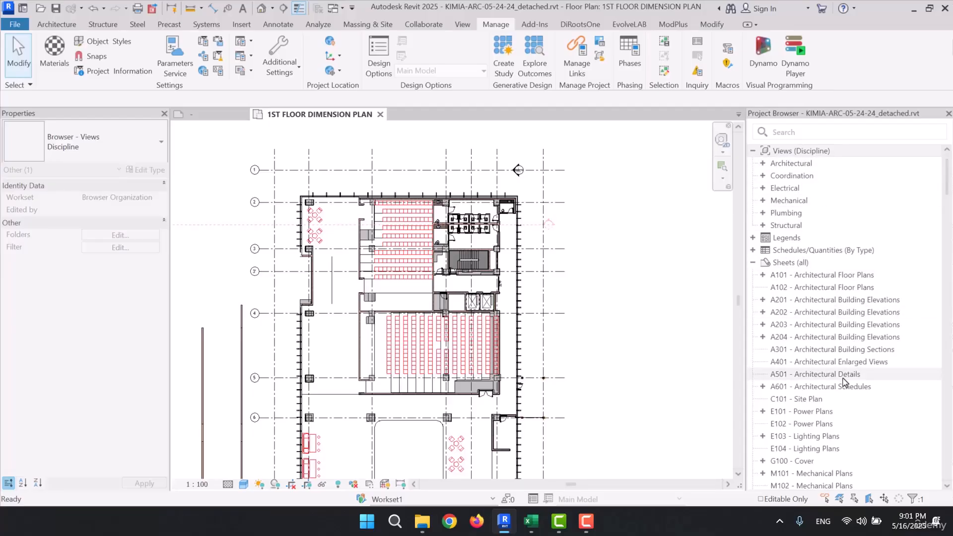
{"action": "right_click", "coordinate": [814, 153]}
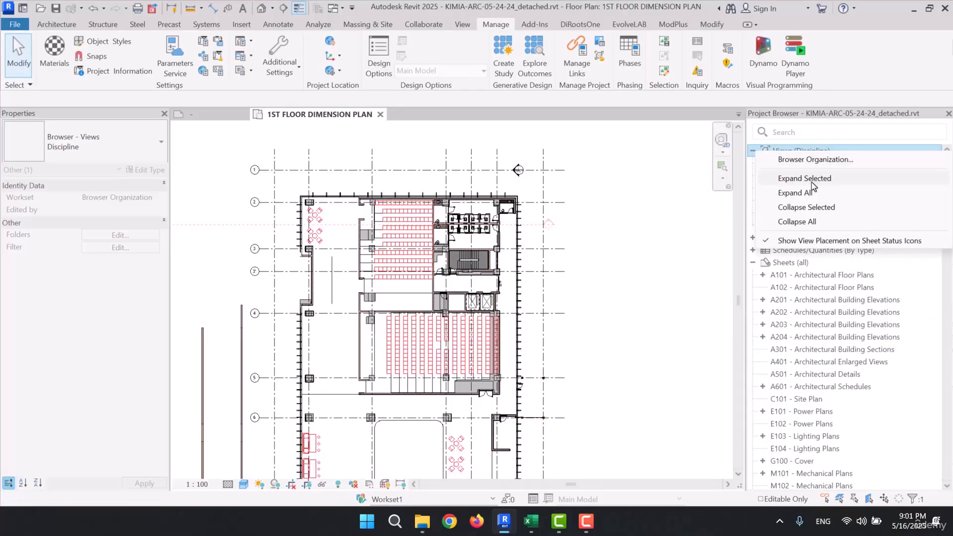
{"action": "left_click", "coordinate": [820, 160]}
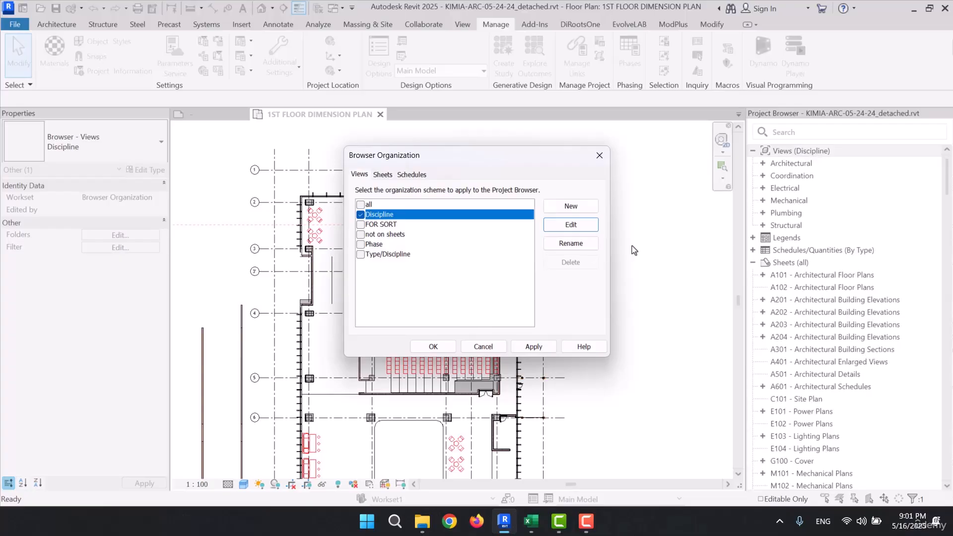
{"action": "left_click", "coordinate": [488, 347]}
Examine how the Architectural discipline groups its floor plans by type, then collapse it.
{"action": "double_click", "coordinate": [793, 164]}
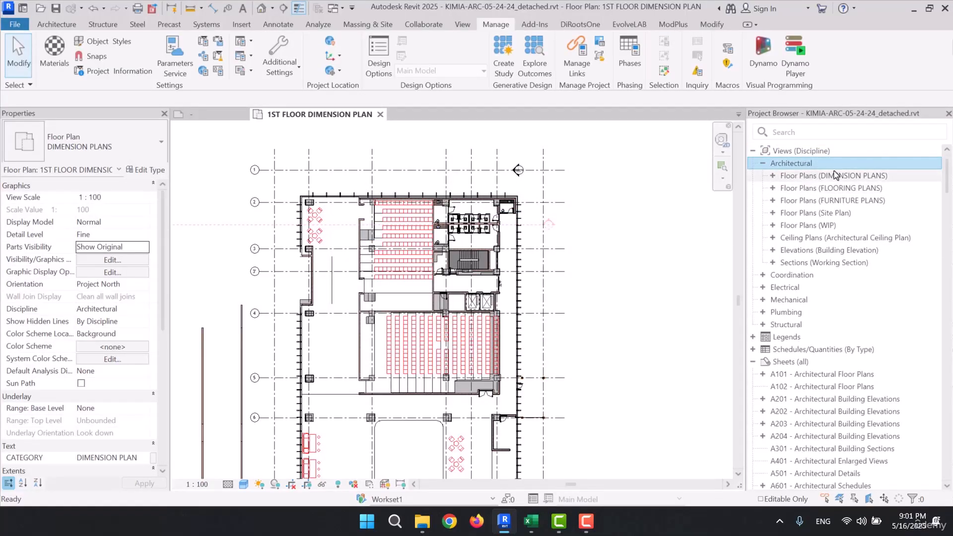
{"action": "left_click", "coordinate": [819, 188]}
{"action": "left_click", "coordinate": [820, 201]}
{"action": "left_click", "coordinate": [824, 214]}
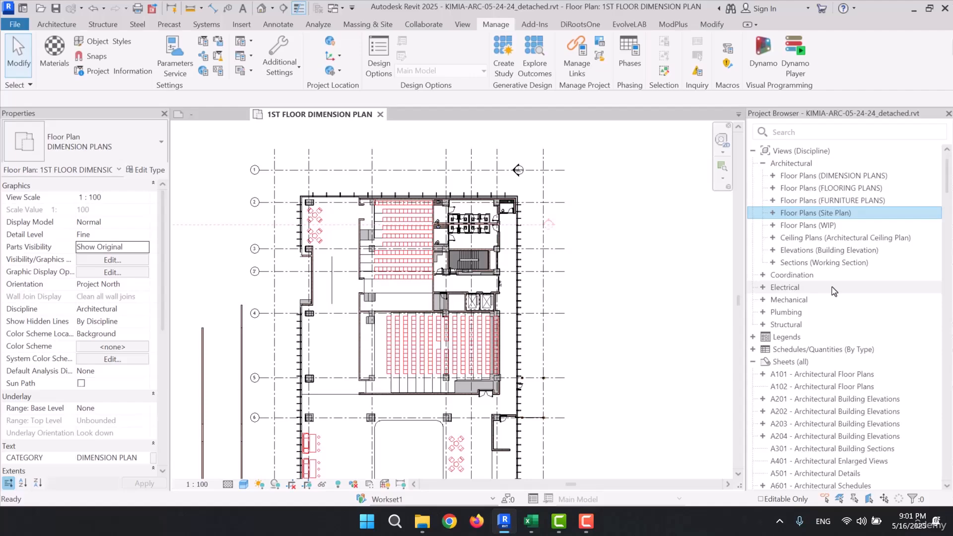
{"action": "left_click", "coordinate": [832, 189]}
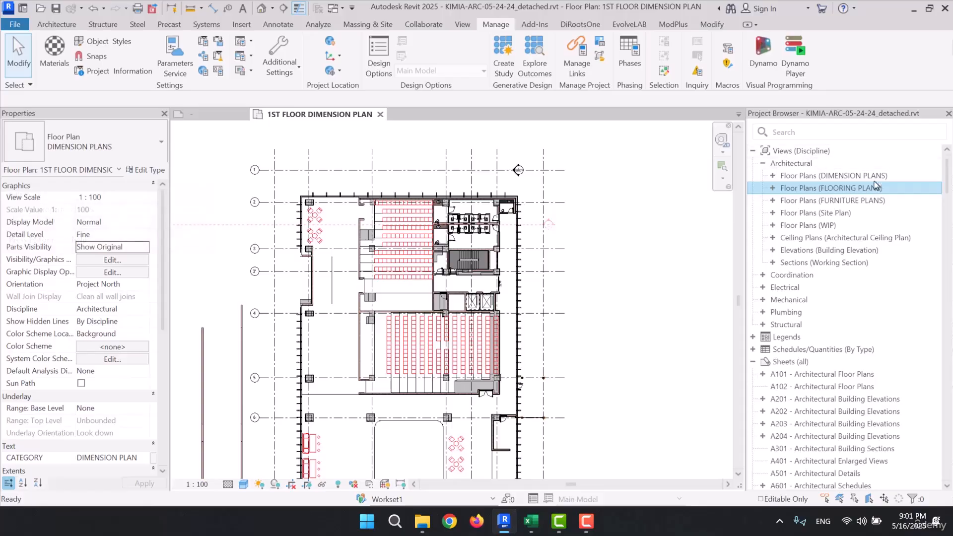
{"action": "left_click", "coordinate": [763, 164]}
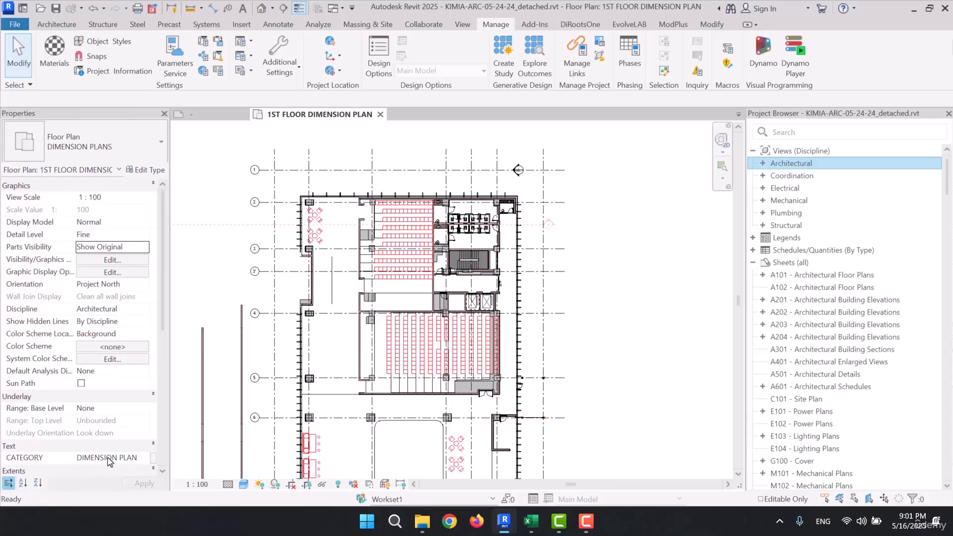
Switch the views' browser organization back to the FOR SORT scheme.
{"action": "right_click", "coordinate": [789, 151]}
{"action": "left_click", "coordinate": [804, 158]}
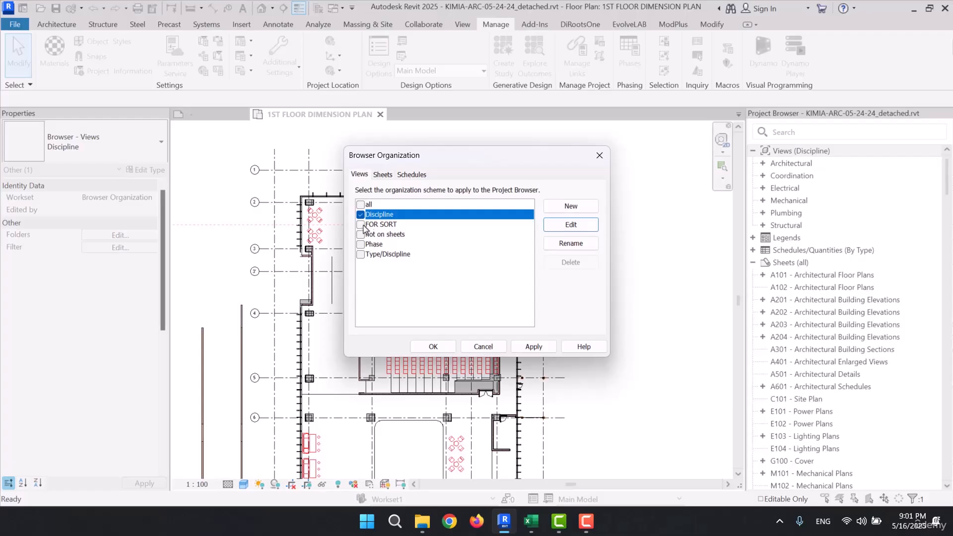
{"action": "left_click", "coordinate": [362, 224]}
{"action": "left_click", "coordinate": [433, 347]}
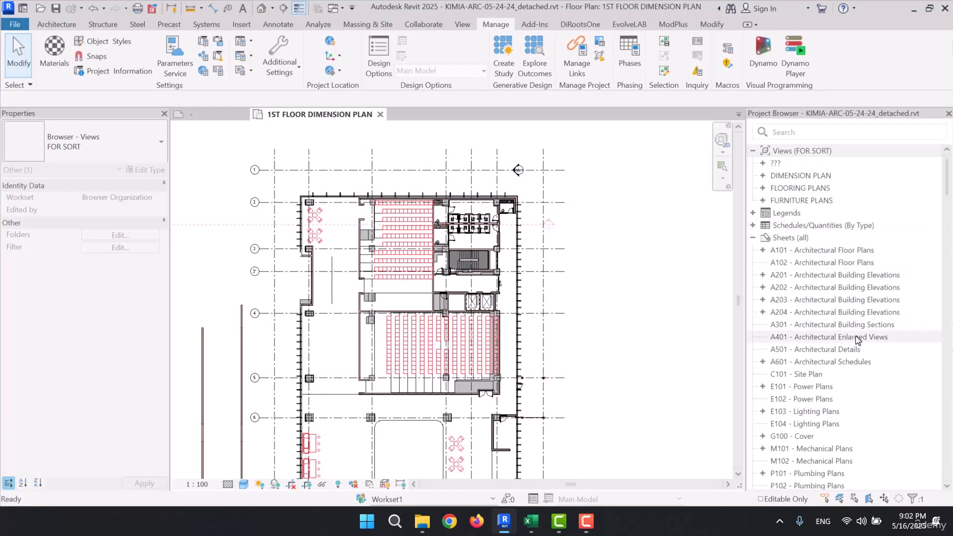
Set CATEGORY to ELEVATION-OVERALL for the East, North, South and West architectural elevations in the ??? group together.
{"action": "double_click", "coordinate": [773, 163]}
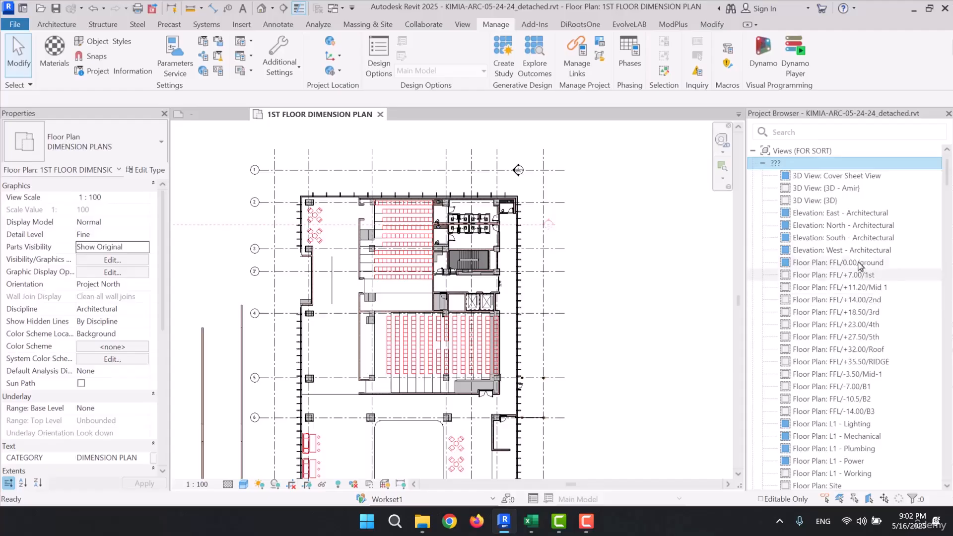
{"action": "left_click", "coordinate": [843, 213]}
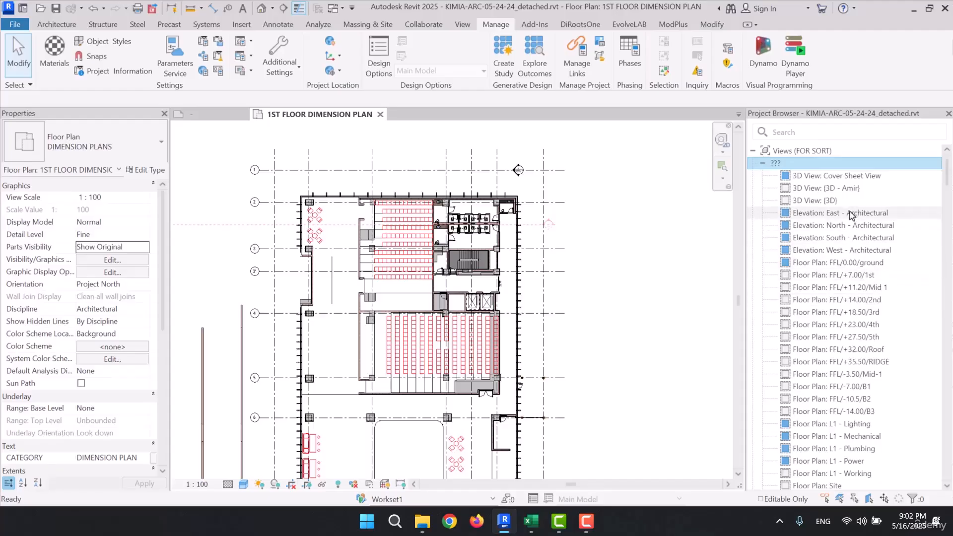
{"action": "left_click", "coordinate": [847, 251], "text": "shift"}
{"action": "left_click", "coordinate": [113, 384]}
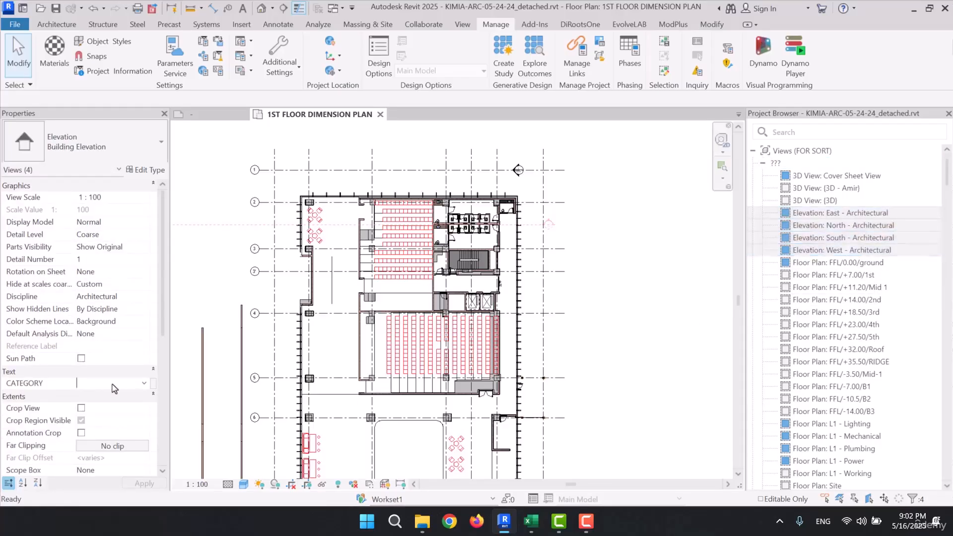
{"action": "type", "text": "ELEVATI"}
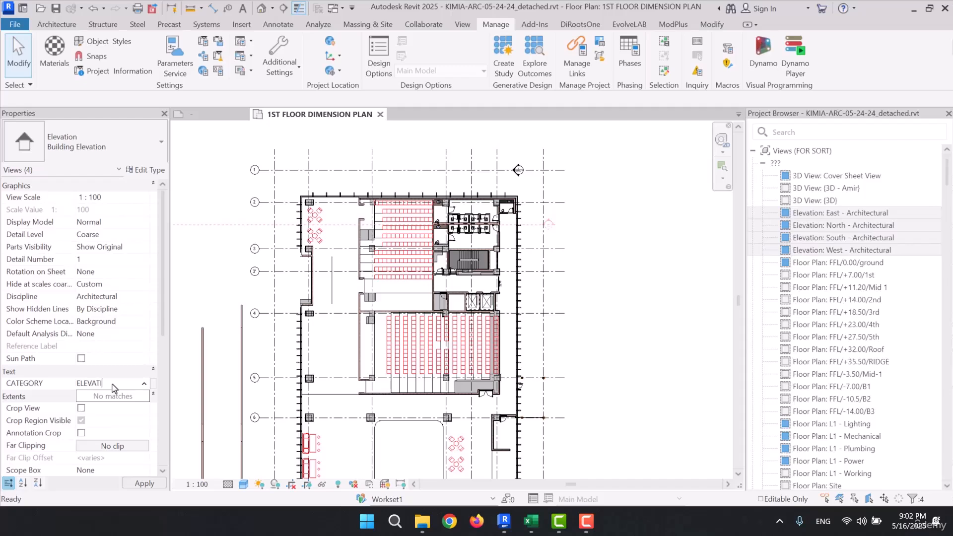
{"action": "type", "text": "ON-OVERALL"}
{"action": "key", "text": "Return"}
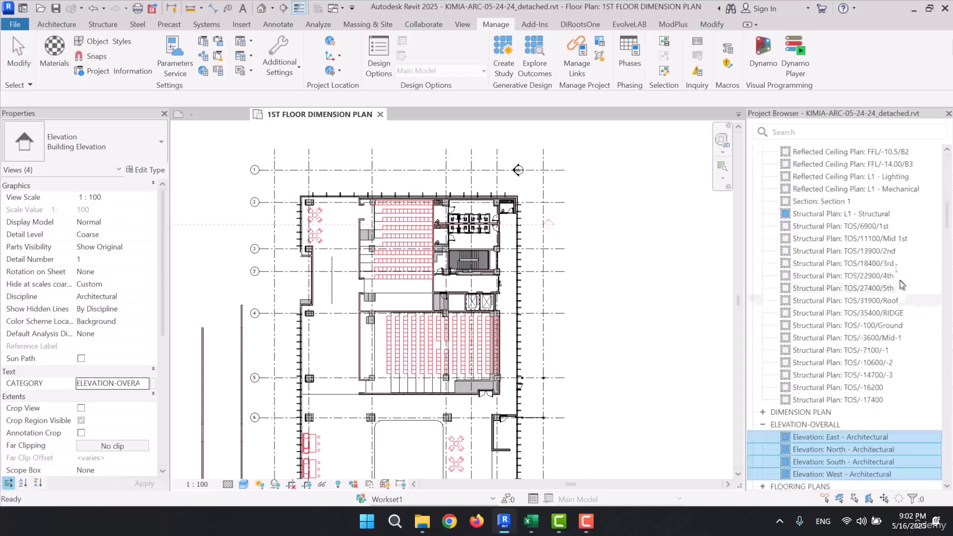
Set CATEGORY to STR PLANS for all structural plans from L1 - Structural to TOS/-17400 together.
{"action": "scroll", "coordinate": [794, 382], "scroll_direction": "down", "scroll_amount": 2}
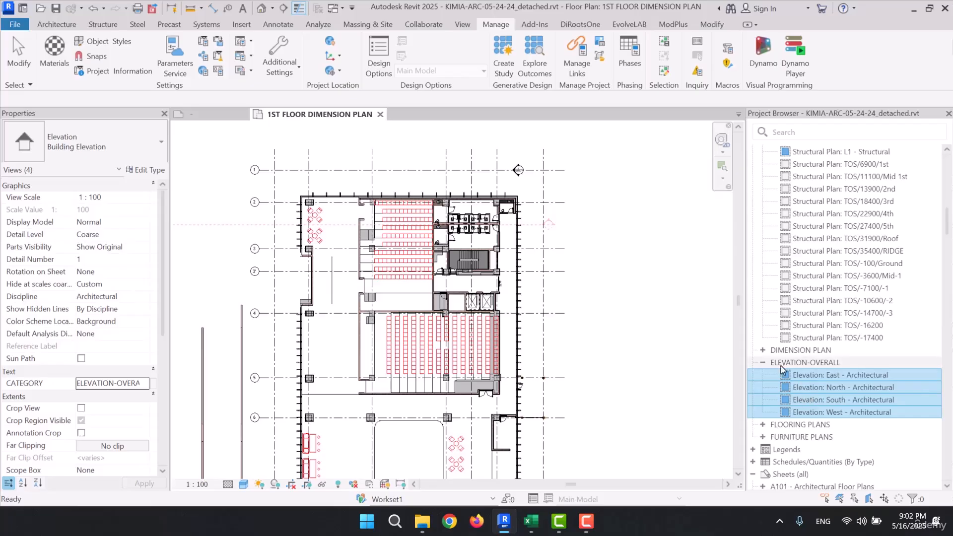
{"action": "left_click", "coordinate": [839, 338]}
{"action": "scroll", "coordinate": [847, 233], "scroll_direction": "up", "scroll_amount": 2}
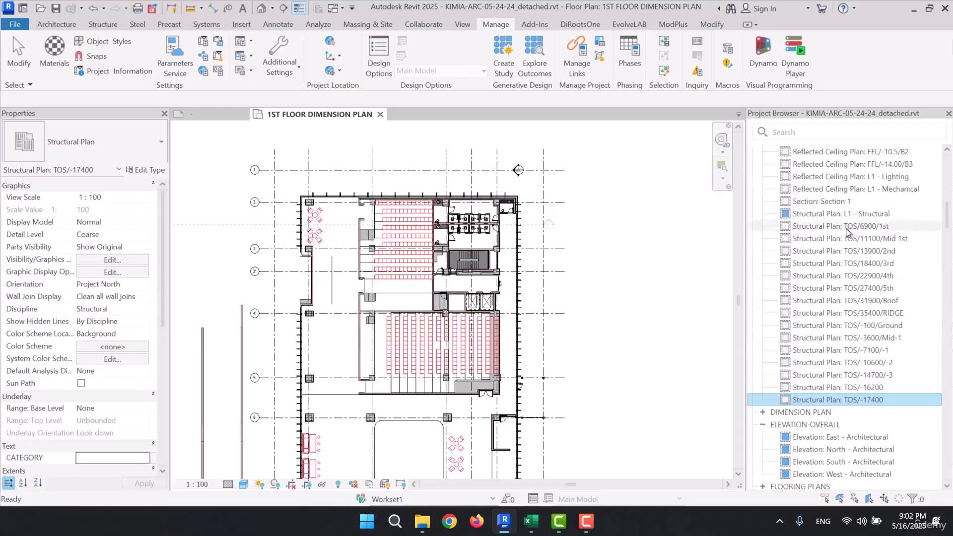
{"action": "left_click", "coordinate": [843, 213], "text": "shift"}
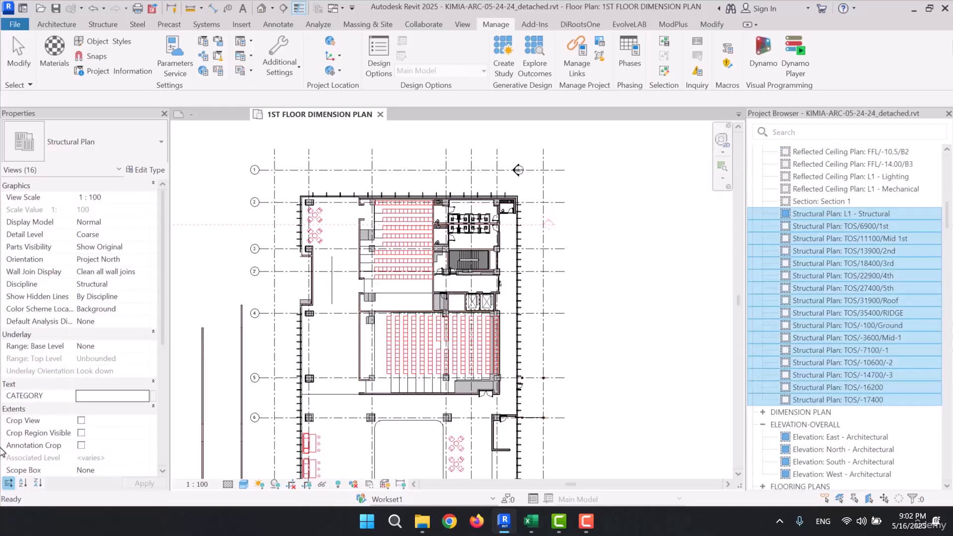
{"action": "left_click", "coordinate": [95, 397]}
{"action": "type", "text": "STR PLANS"}
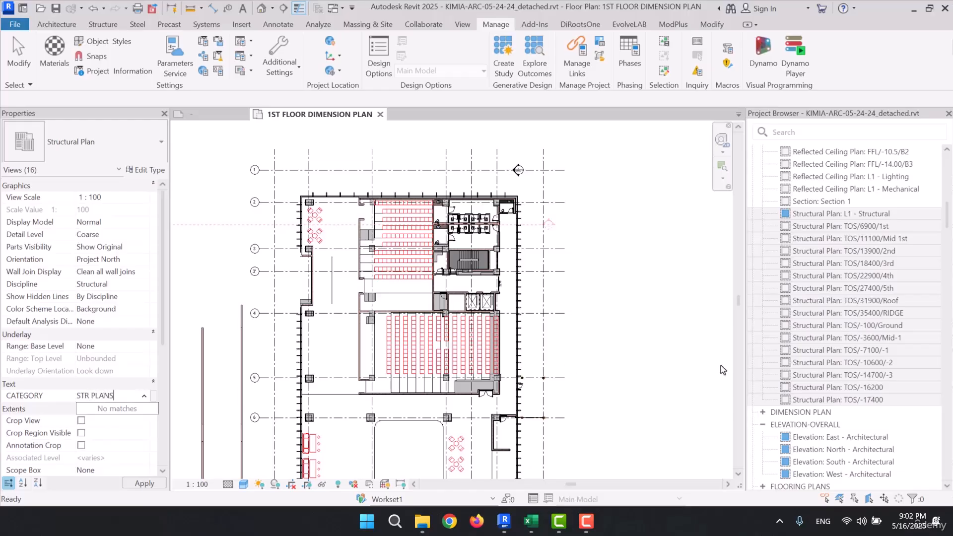
{"action": "left_click", "coordinate": [819, 353]}
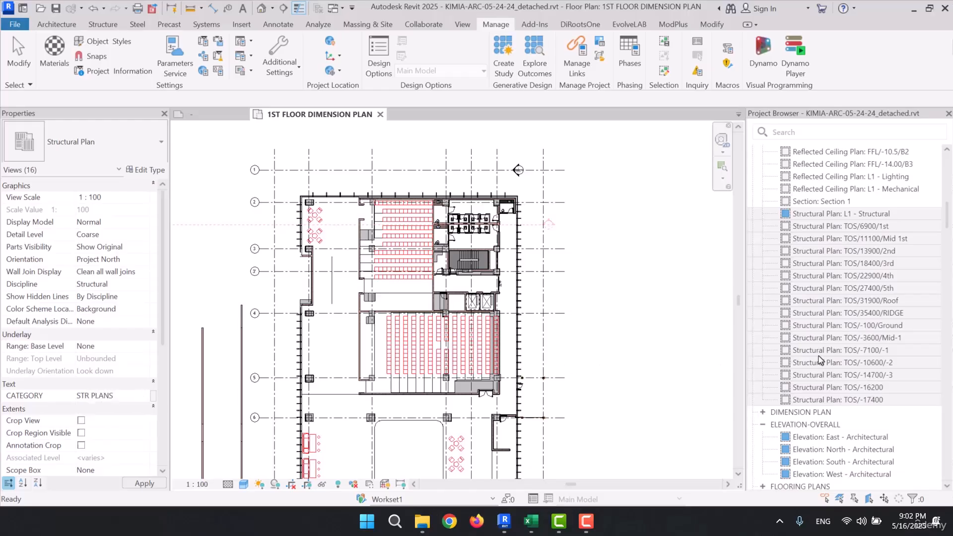
Set CATEGORY to RCP for all reflected ceiling plans in the ??? group, from 1ST FLOOR CEILING to L1 - Mechanical.
{"action": "scroll", "coordinate": [824, 318], "scroll_direction": "up", "scroll_amount": 2}
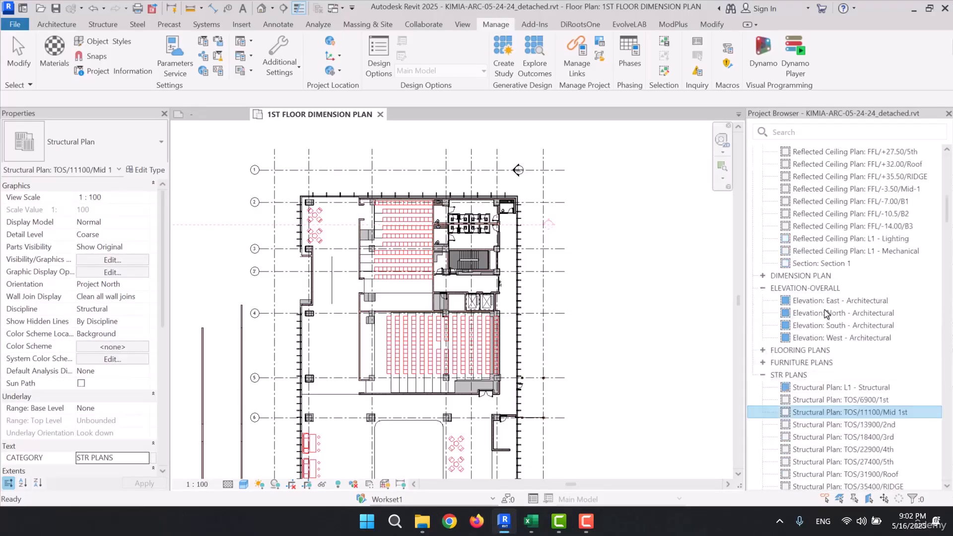
{"action": "scroll", "coordinate": [835, 200], "scroll_direction": "up", "scroll_amount": 4}
{"action": "left_click", "coordinate": [847, 374]}
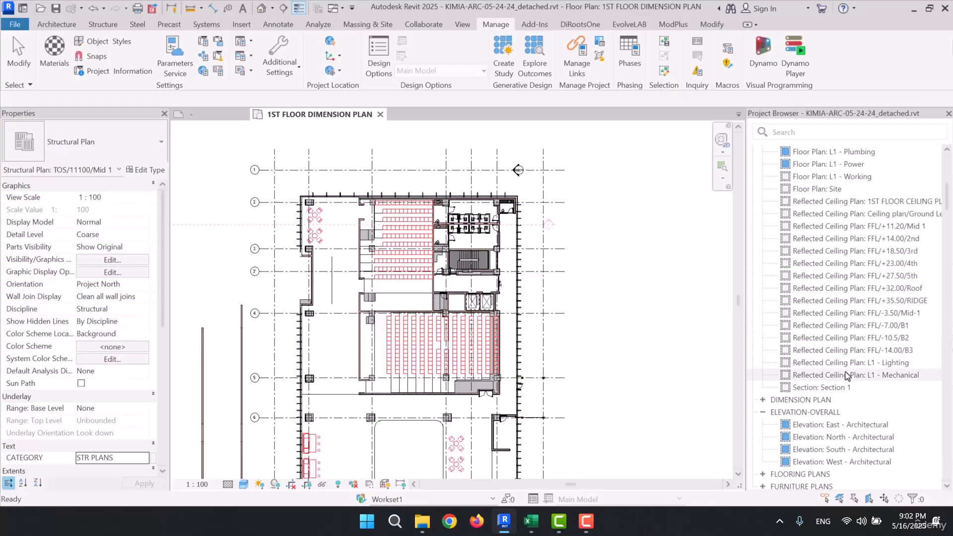
{"action": "left_click", "coordinate": [839, 201], "text": "shift"}
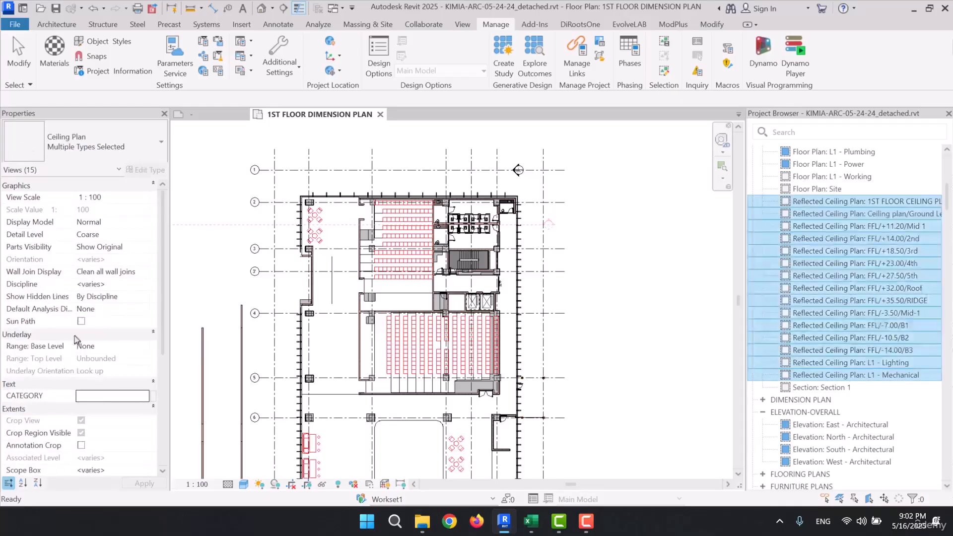
{"action": "left_click", "coordinate": [100, 400]}
{"action": "type", "text": "RCP"}
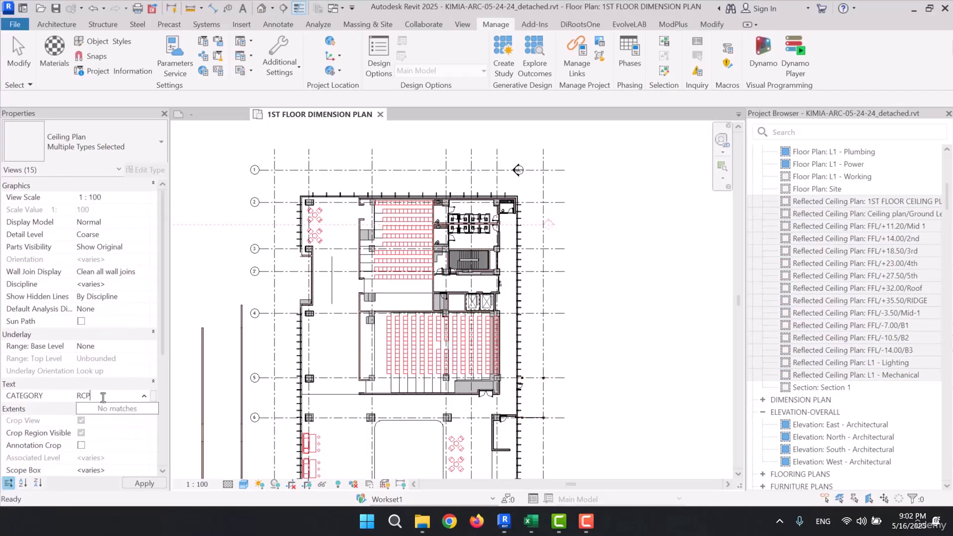
{"action": "left_click", "coordinate": [853, 323]}
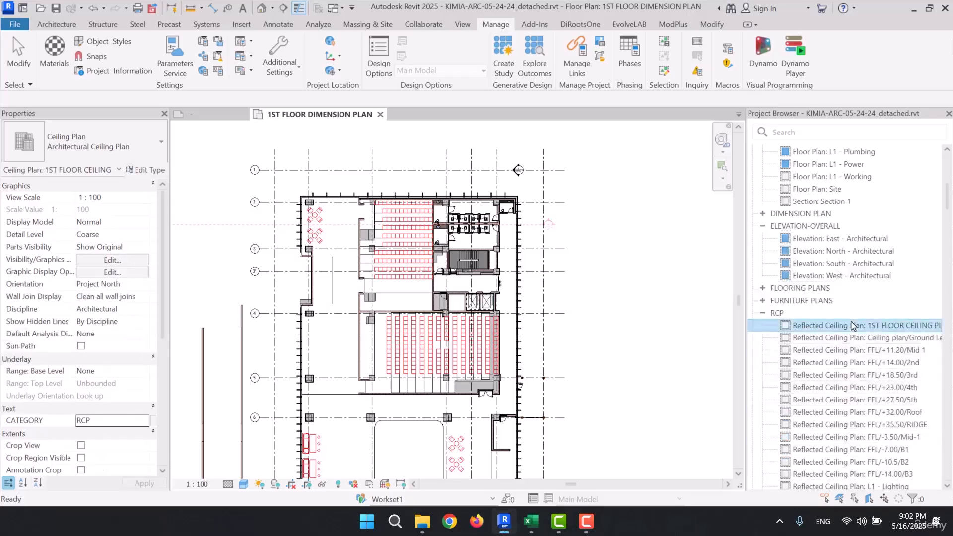
Set CATEGORY to WIP for the FFL floor plans in the ??? group, from FFL/0.00/ground to FFL/-14.00/B3.
{"action": "scroll", "coordinate": [839, 278], "scroll_direction": "up", "scroll_amount": 6}
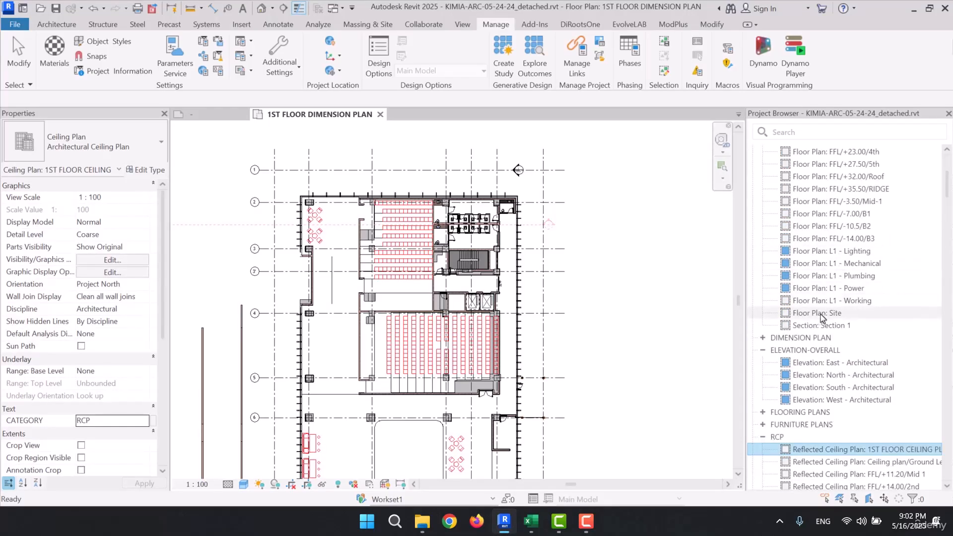
{"action": "left_click", "coordinate": [838, 212]}
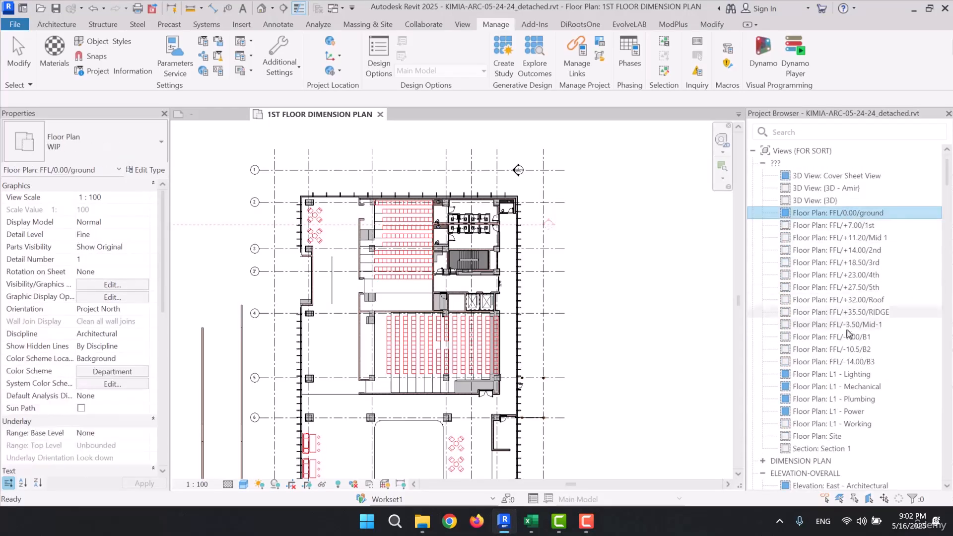
{"action": "left_click", "coordinate": [874, 362], "text": "shift"}
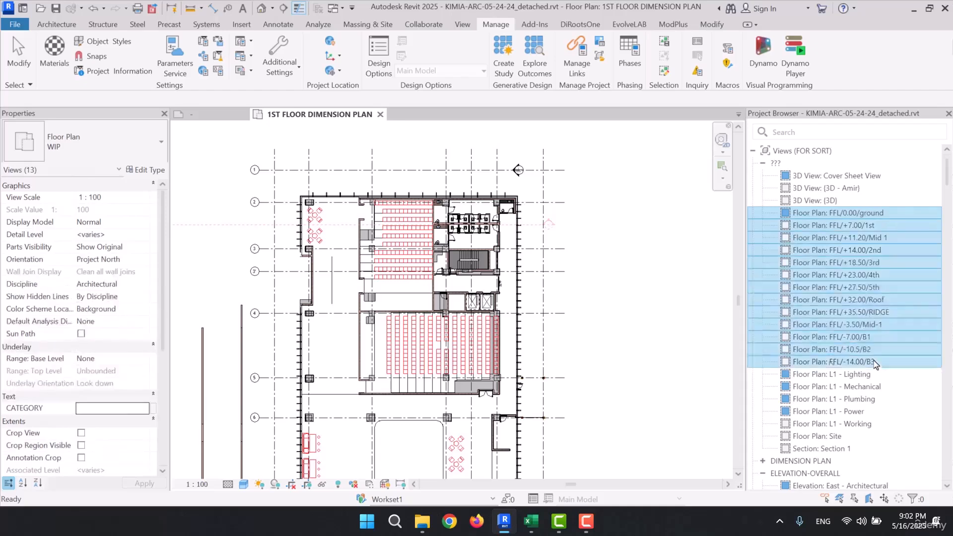
{"action": "type", "text": "WIP"}
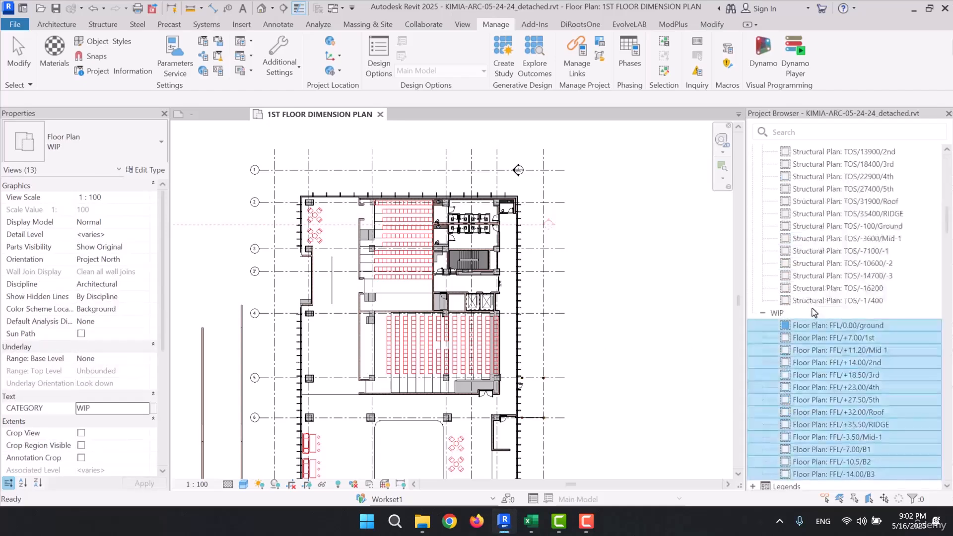
Set CATEGORY to 3D VIEWS for the three uncategorized 3D views together.
{"action": "scroll", "coordinate": [813, 311], "scroll_direction": "up", "scroll_amount": 10}
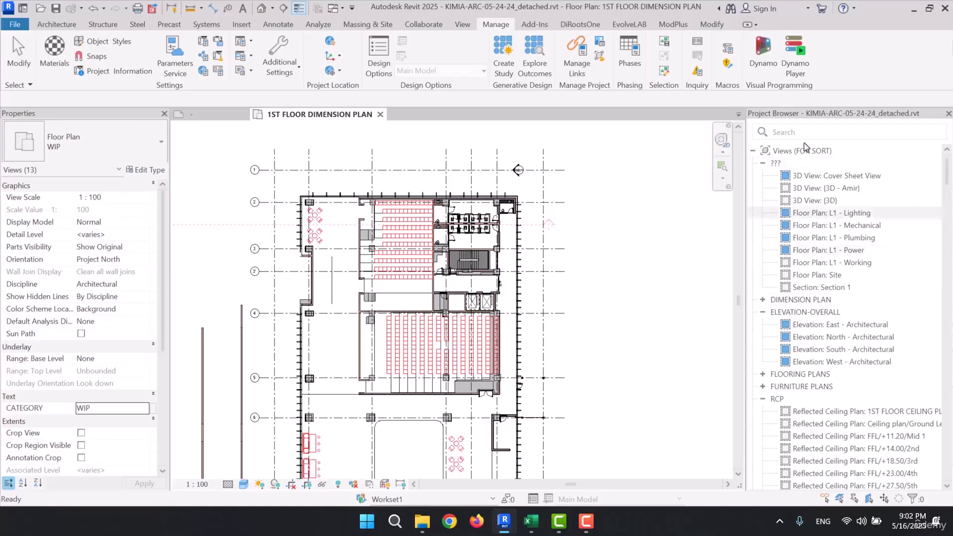
{"action": "left_click", "coordinate": [823, 175]}
{"action": "left_click", "coordinate": [814, 200], "text": "shift"}
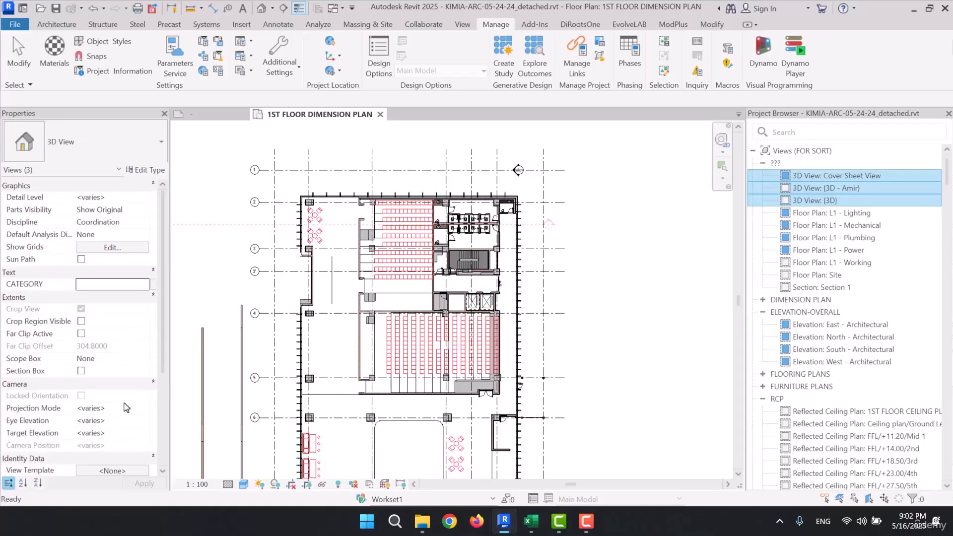
{"action": "left_click", "coordinate": [121, 273]}
{"action": "left_click", "coordinate": [125, 274]}
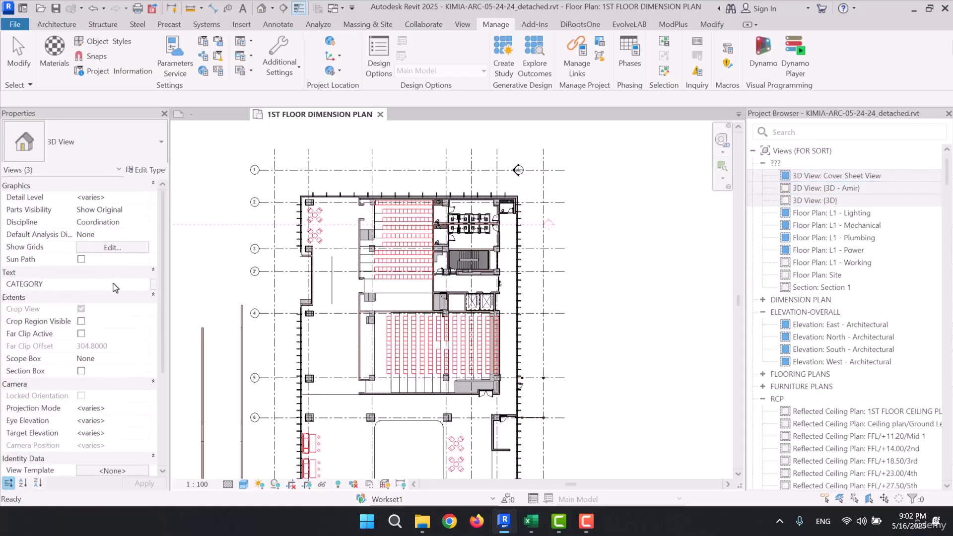
{"action": "type", "text": "3D "}
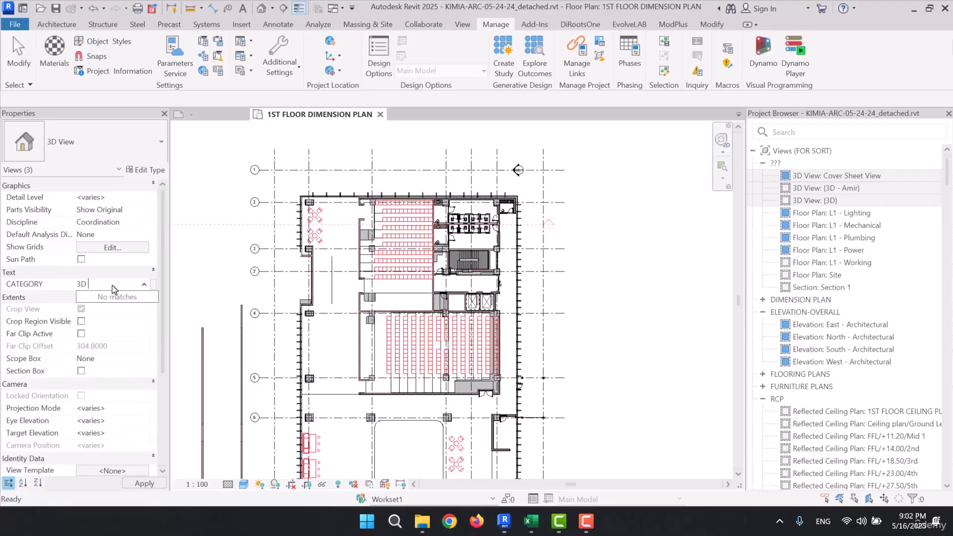
{"action": "type", "text": "VIEWS"}
{"action": "key", "text": "Return"}
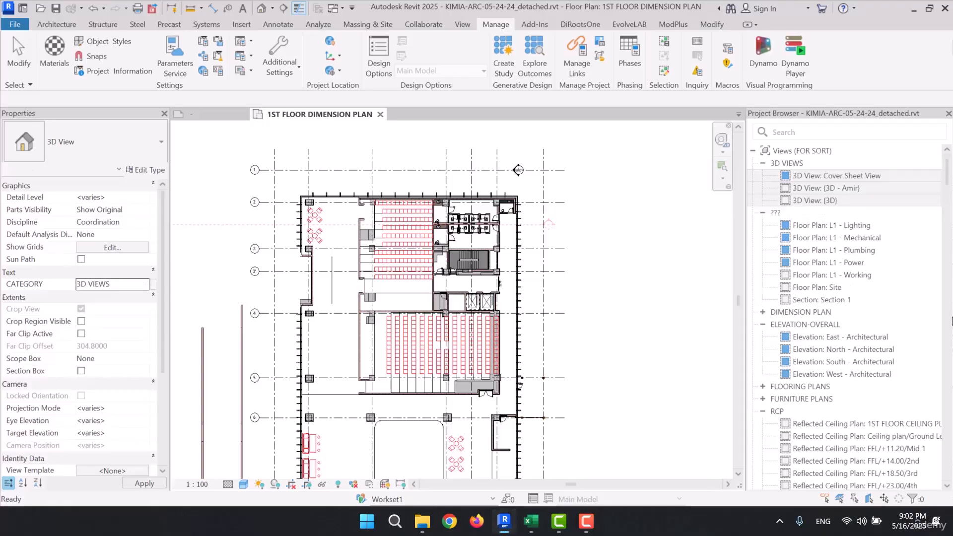
Remove the L1 Lighting, Mechanical, Plumbing, Power and Working floor plans from the ??? group.
{"action": "left_click", "coordinate": [850, 243]}
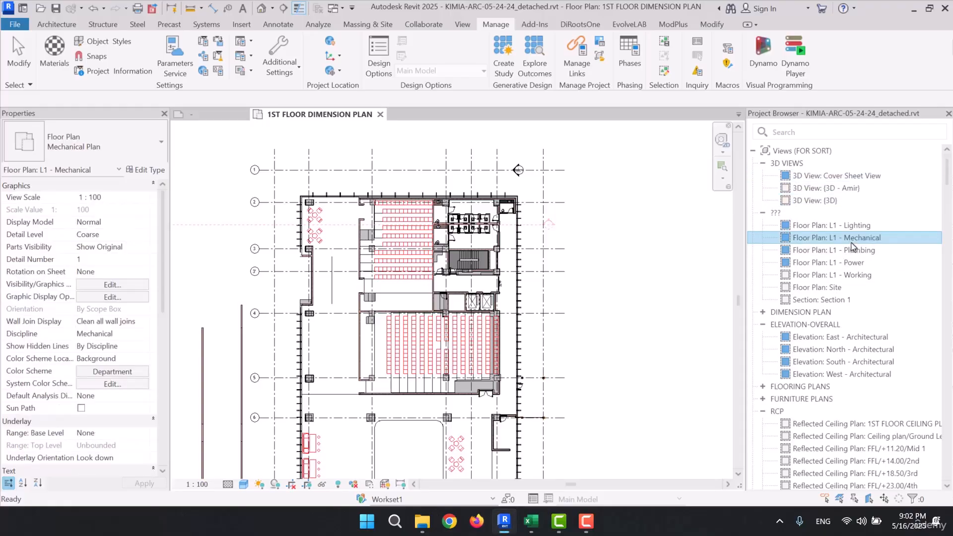
{"action": "left_click", "coordinate": [867, 227]}
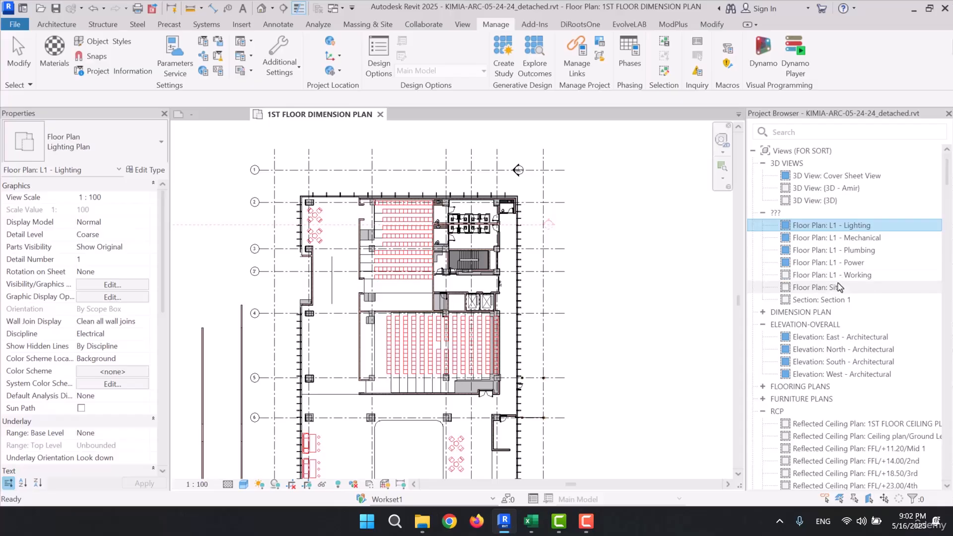
{"action": "left_click", "coordinate": [826, 287]}
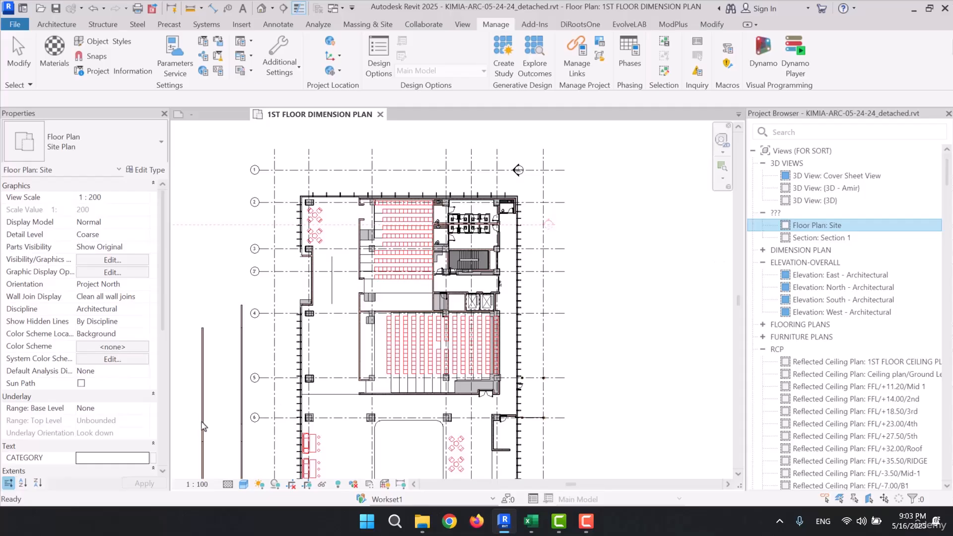
Assign the existing WIP category to the Site floor plan.
{"action": "scroll", "coordinate": [476, 364], "scroll_direction": "up", "scroll_amount": 2}
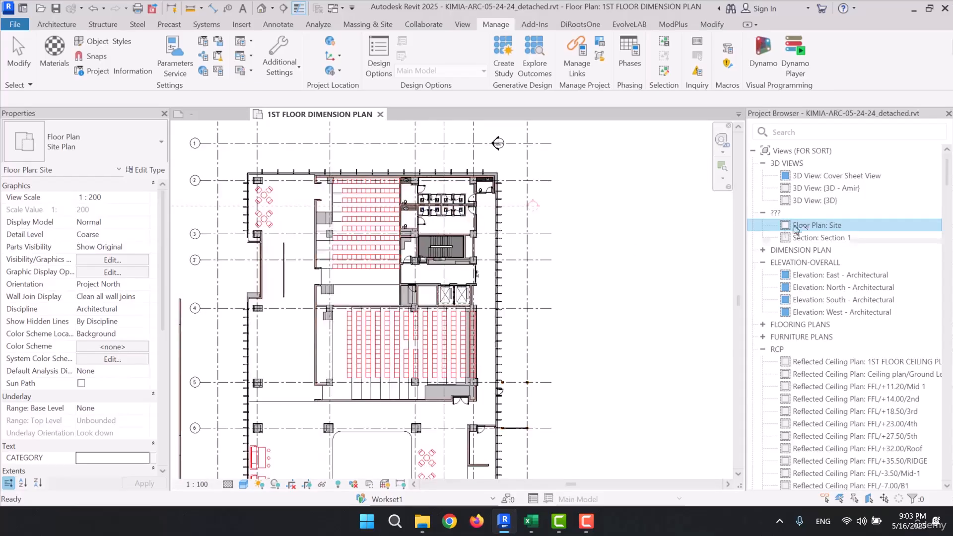
{"action": "left_click", "coordinate": [143, 463]}
{"action": "left_click", "coordinate": [143, 463]}
{"action": "scroll", "coordinate": [130, 416], "scroll_direction": "down", "scroll_amount": 2}
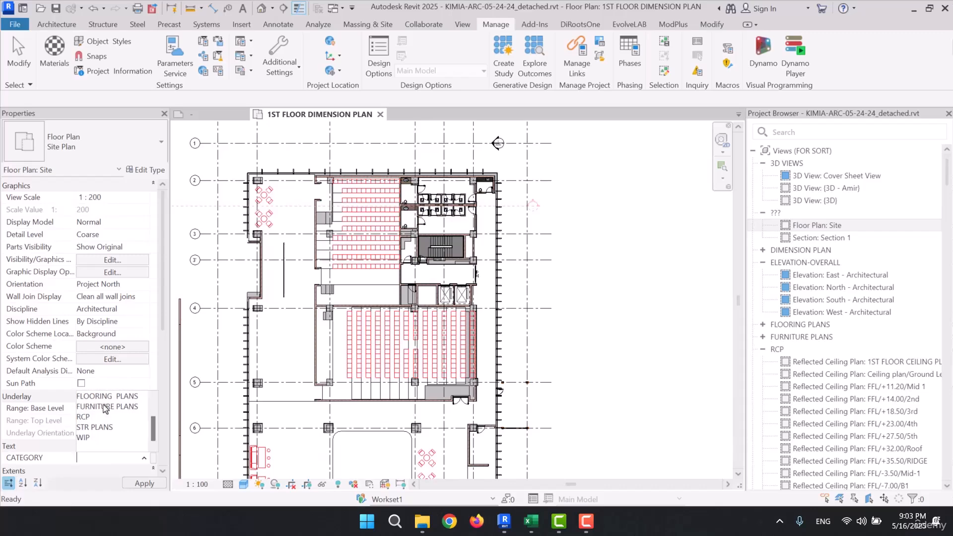
{"action": "scroll", "coordinate": [99, 440], "scroll_direction": "up", "scroll_amount": 3}
{"action": "scroll", "coordinate": [97, 441], "scroll_direction": "down", "scroll_amount": 3}
{"action": "left_click", "coordinate": [88, 438]}
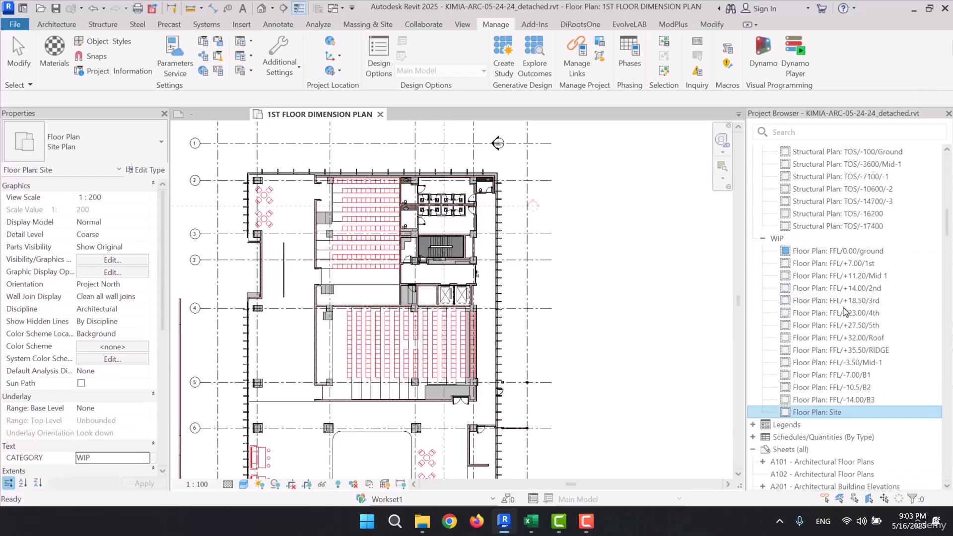
Collapse the WIP, STR PLANS, RCP and ELEVATION-OVERALL groups in the Project Browser.
{"action": "left_click", "coordinate": [763, 239]}
{"action": "scroll", "coordinate": [764, 223], "scroll_direction": "up", "scroll_amount": 5}
{"action": "left_click", "coordinate": [763, 213]}
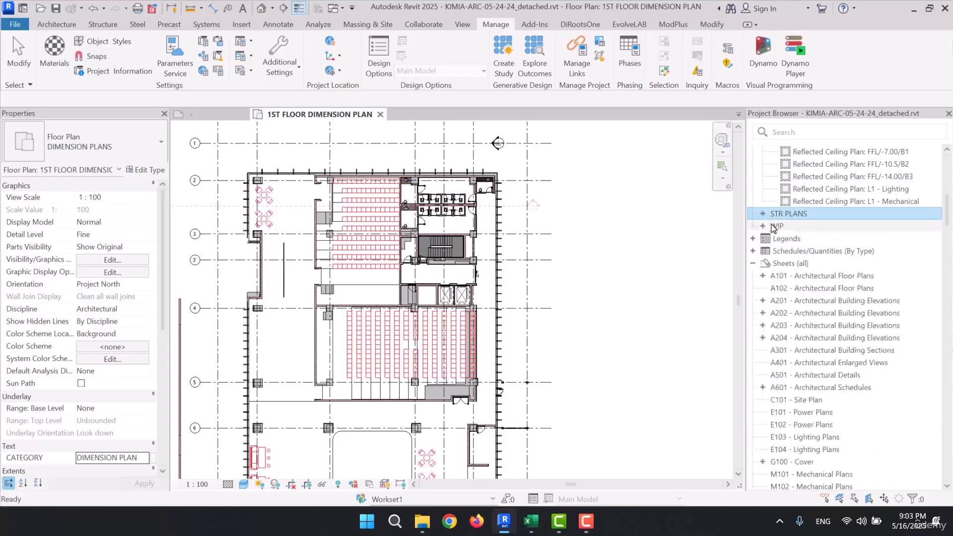
{"action": "scroll", "coordinate": [768, 201], "scroll_direction": "up", "scroll_amount": 5}
{"action": "left_click", "coordinate": [766, 201]}
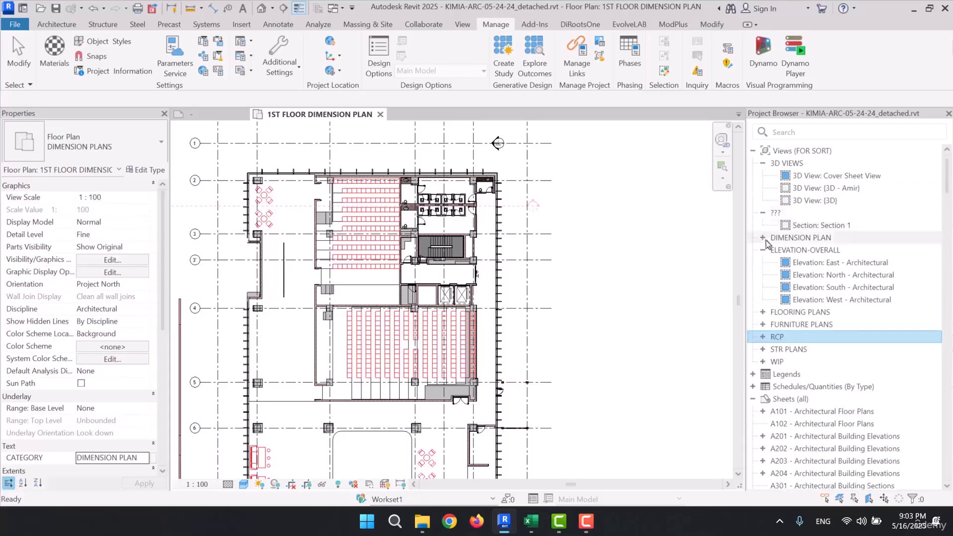
{"action": "left_click", "coordinate": [763, 250]}
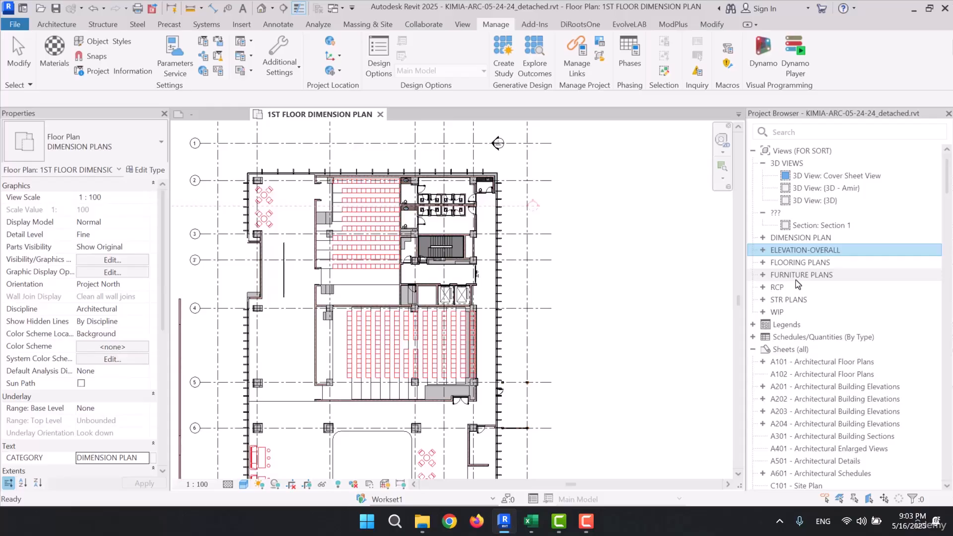
Review the grouping and sorting rules of the FOR SORT browser organization without changing them.
{"action": "right_click", "coordinate": [818, 152]}
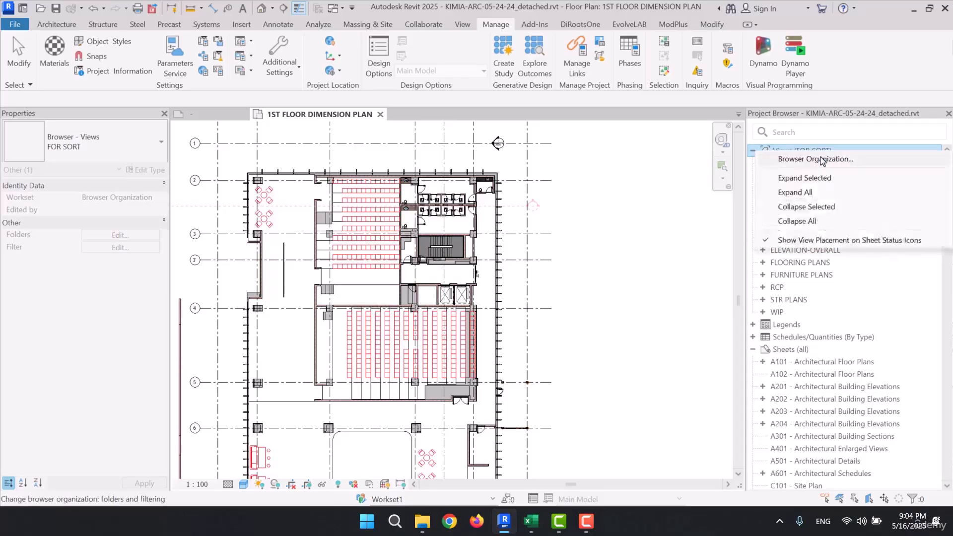
{"action": "left_click", "coordinate": [821, 159]}
{"action": "left_click", "coordinate": [570, 227]}
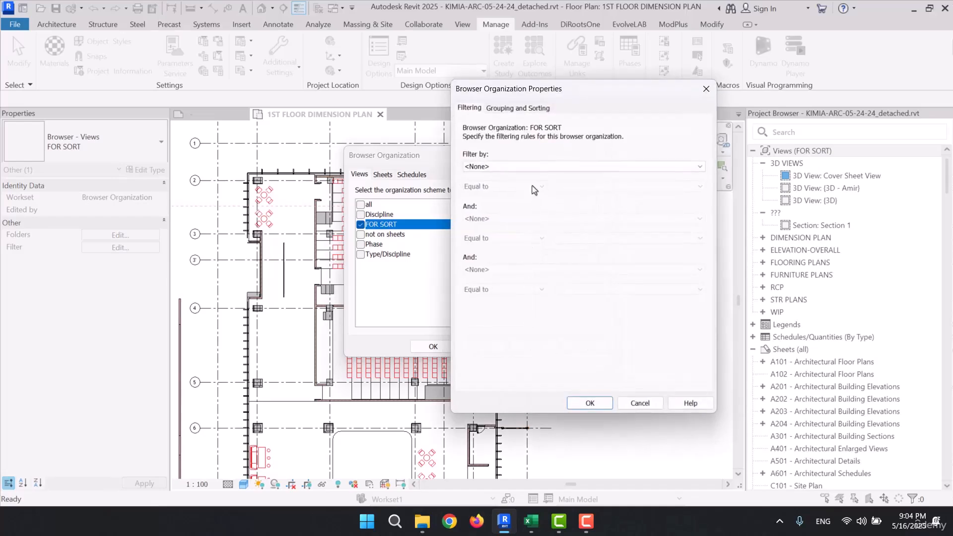
{"action": "left_click", "coordinate": [518, 108]}
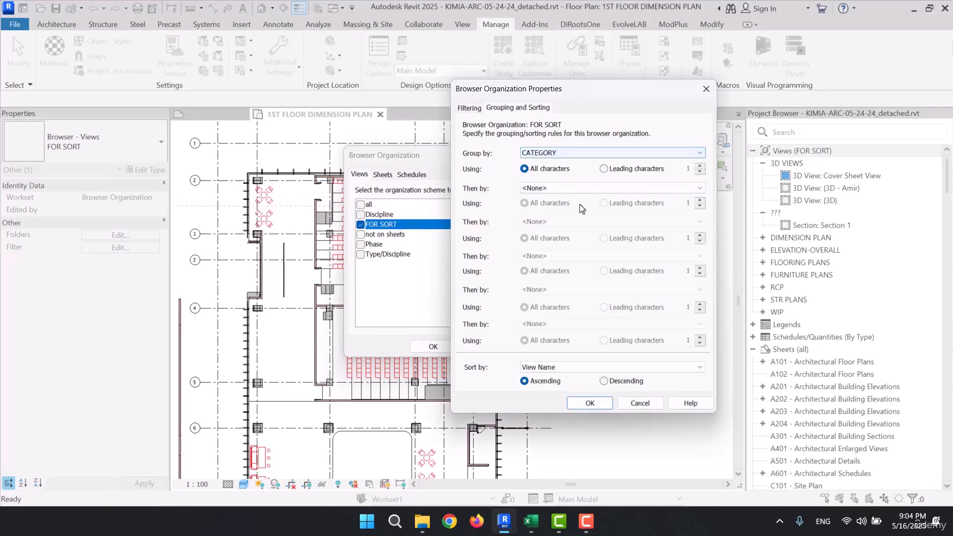
{"action": "left_click", "coordinate": [626, 403]}
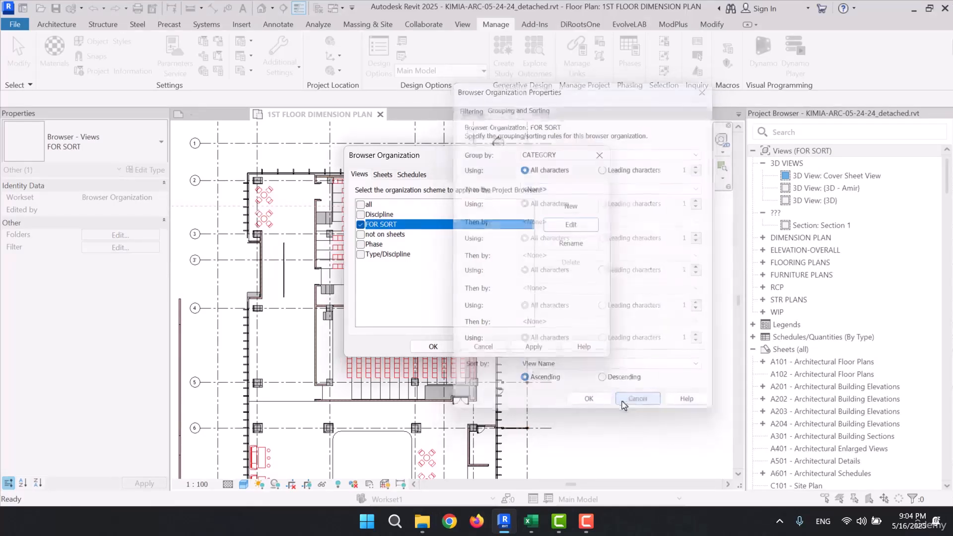
{"action": "left_click", "coordinate": [484, 346]}
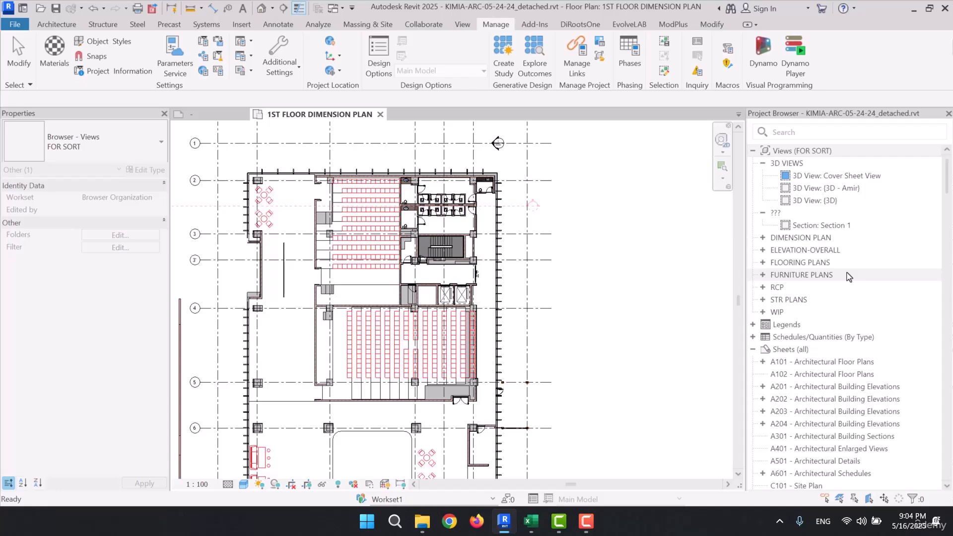
Collapse the 3D VIEWS and ??? groups in the Project Browser.
{"action": "left_click", "coordinate": [762, 163]}
{"action": "left_click", "coordinate": [763, 176]}
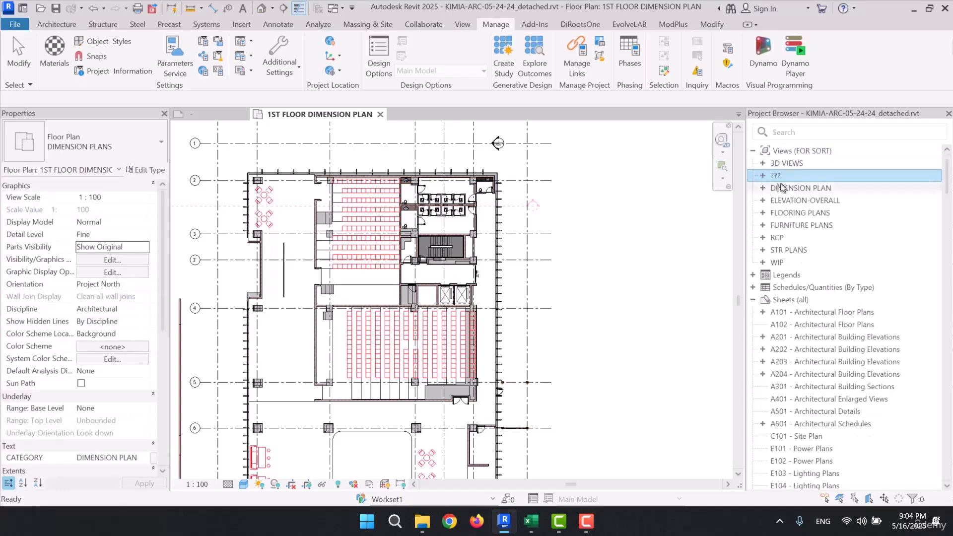
Recheck which parameter the FOR SORT scheme groups views by and how it sorts them, leaving the scheme unedited.
{"action": "left_click", "coordinate": [825, 150]}
{"action": "right_click", "coordinate": [824, 151]}
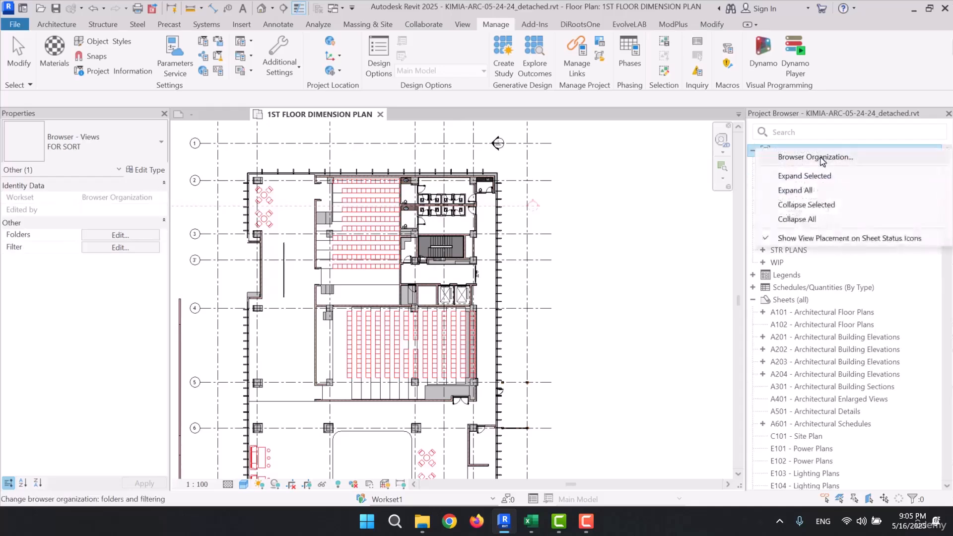
{"action": "left_click", "coordinate": [826, 154]}
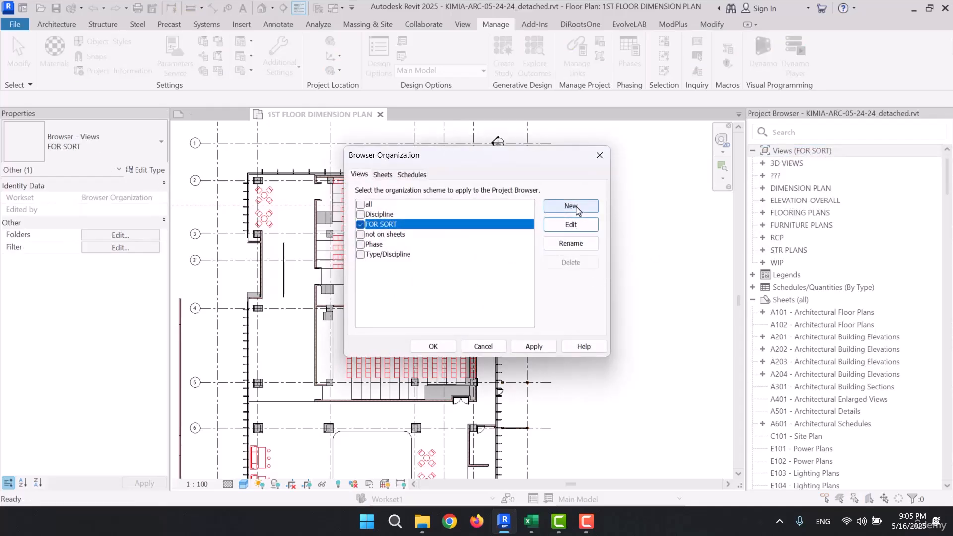
{"action": "left_click", "coordinate": [572, 223]}
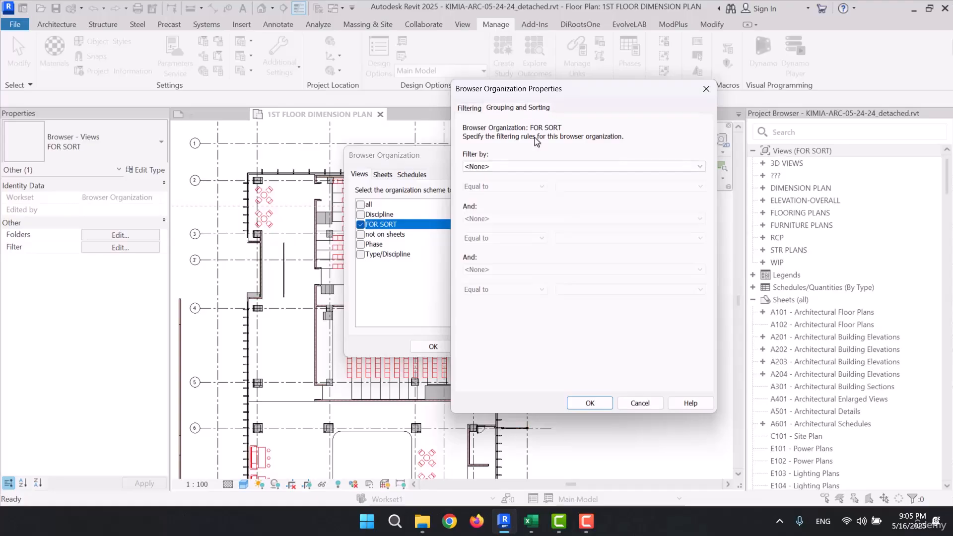
{"action": "left_click", "coordinate": [517, 108]}
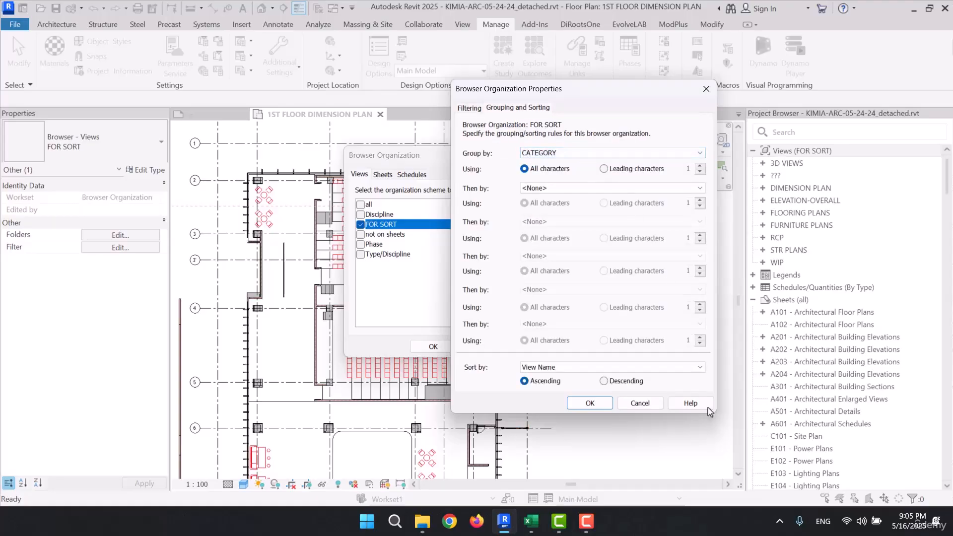
{"action": "left_click", "coordinate": [640, 403]}
{"action": "left_click", "coordinate": [484, 346]}
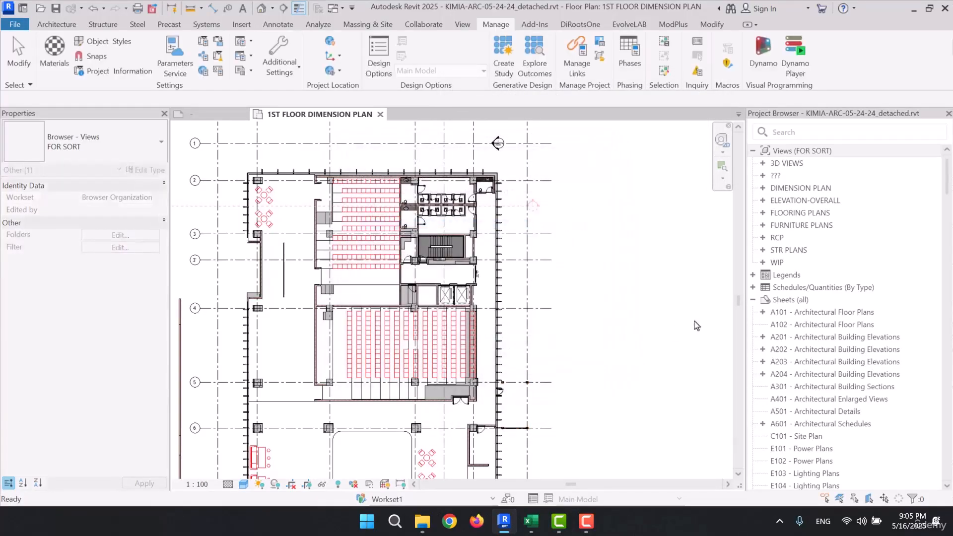
Set CATEGORY to SECTIONS for the Section 1 view in the ??? group and collapse the resulting SECTIONS group.
{"action": "double_click", "coordinate": [778, 177]}
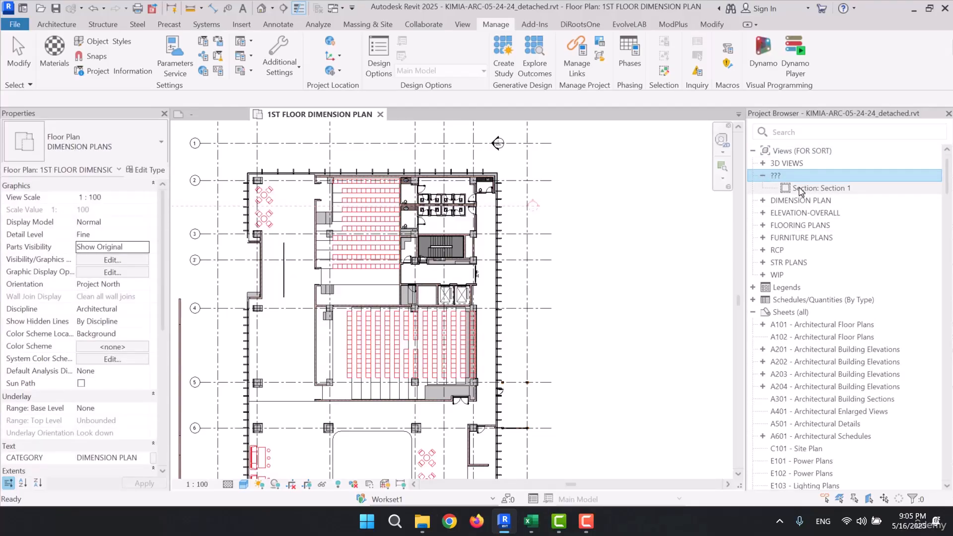
{"action": "mouse_move", "coordinate": [800, 191]}
{"action": "left_mouse_down"}
{"action": "mouse_move", "coordinate": [773, 182]}
{"action": "mouse_move", "coordinate": [817, 181]}
{"action": "mouse_move", "coordinate": [816, 199]}
{"action": "left_mouse_up"}
{"action": "left_click", "coordinate": [818, 190]}
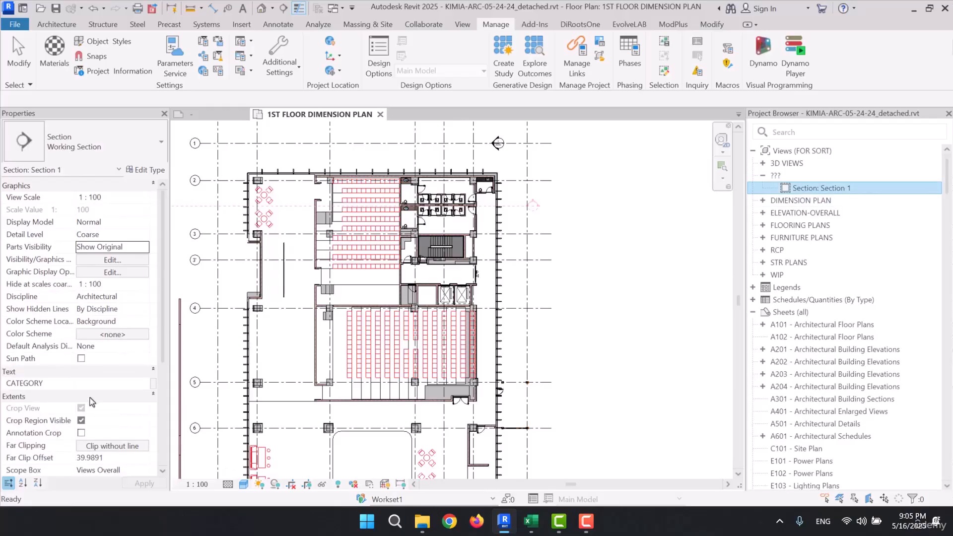
{"action": "left_click", "coordinate": [119, 384]}
{"action": "type", "text": "SE"}
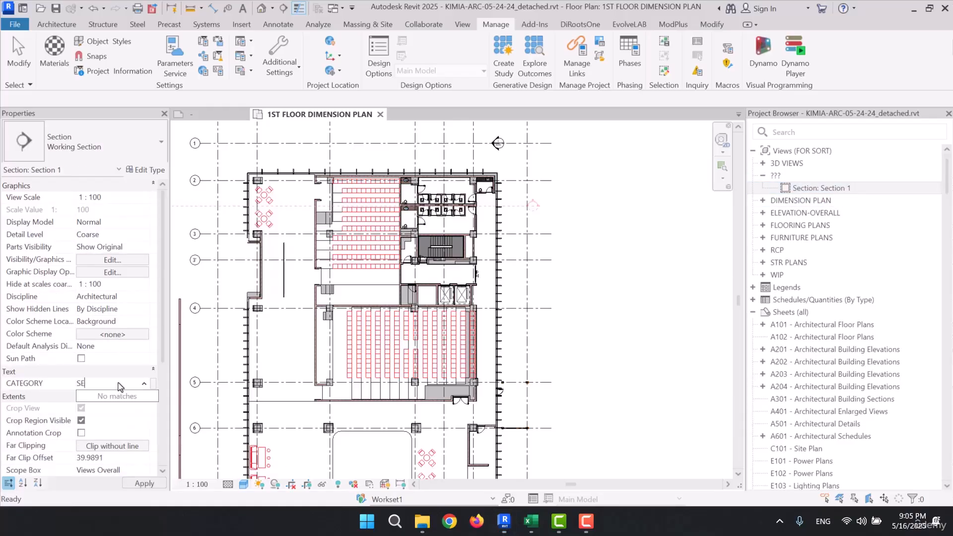
{"action": "type", "text": "CTIONS"}
{"action": "left_click", "coordinate": [832, 217]}
{"action": "left_click", "coordinate": [789, 237]}
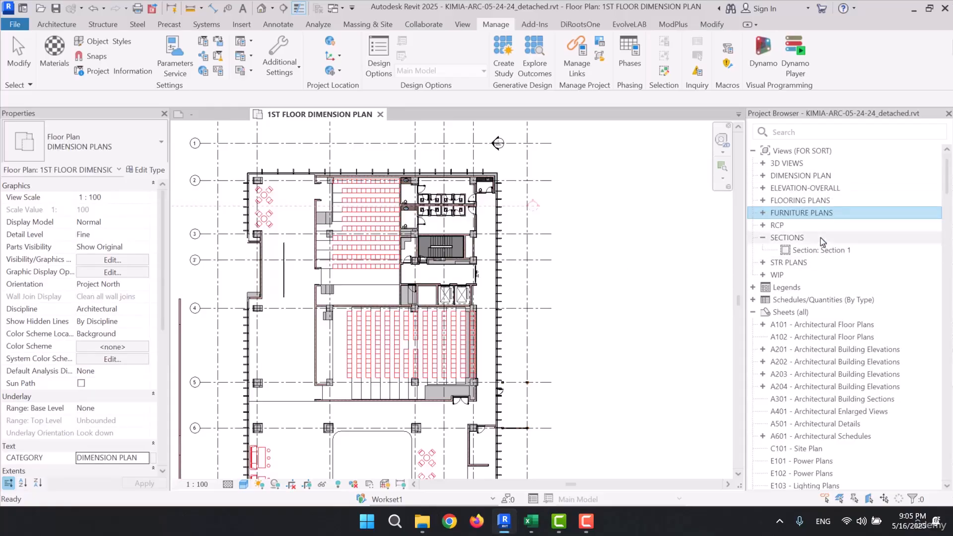
{"action": "left_click", "coordinate": [762, 238]}
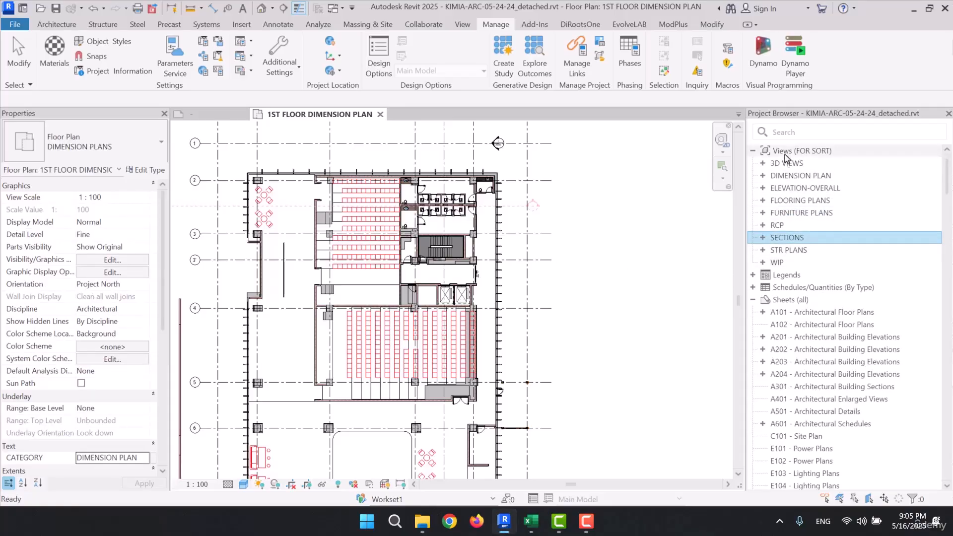